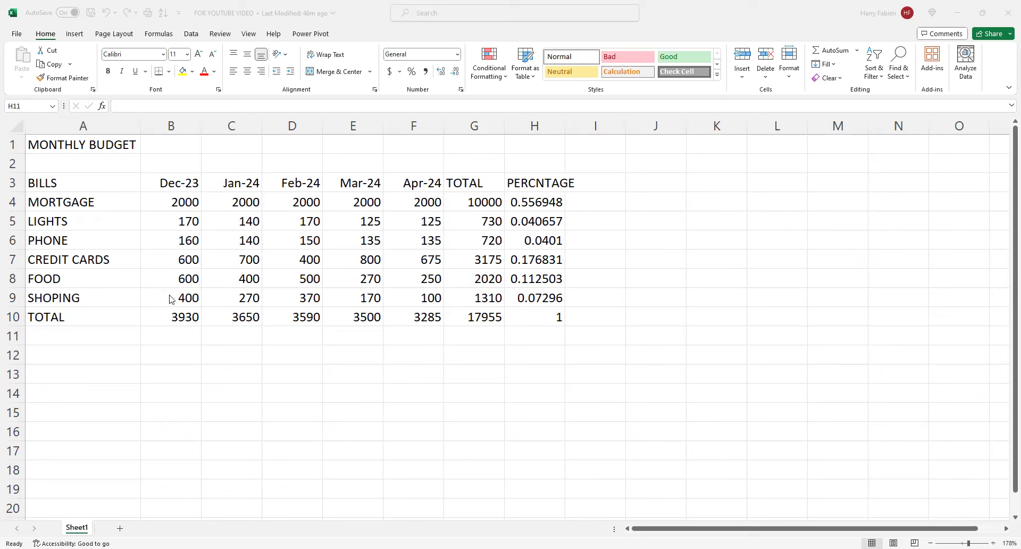
Inspect the existing total formulas in B10, C10 and D10 without changing them.
click(186, 322)
double_click(186, 322)
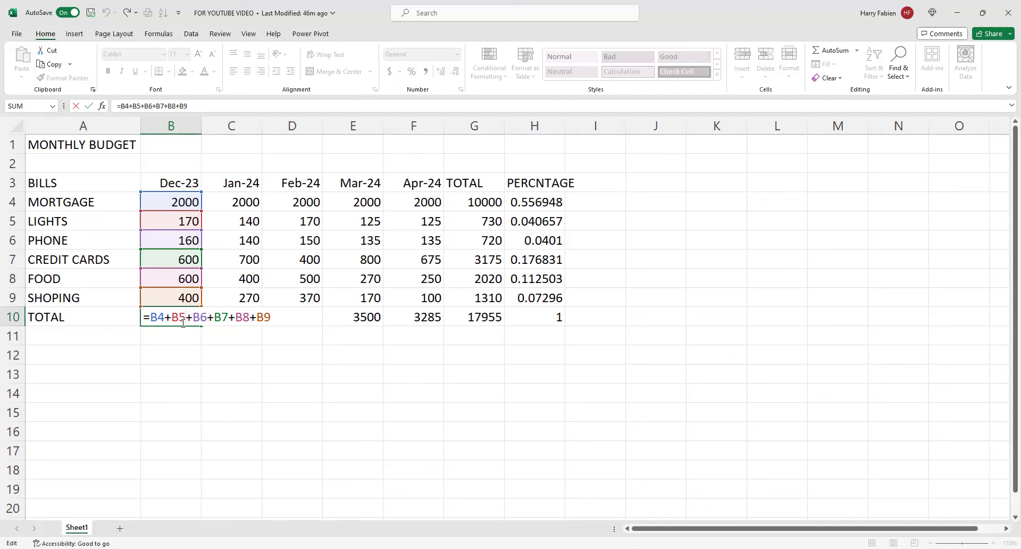
key(Return)
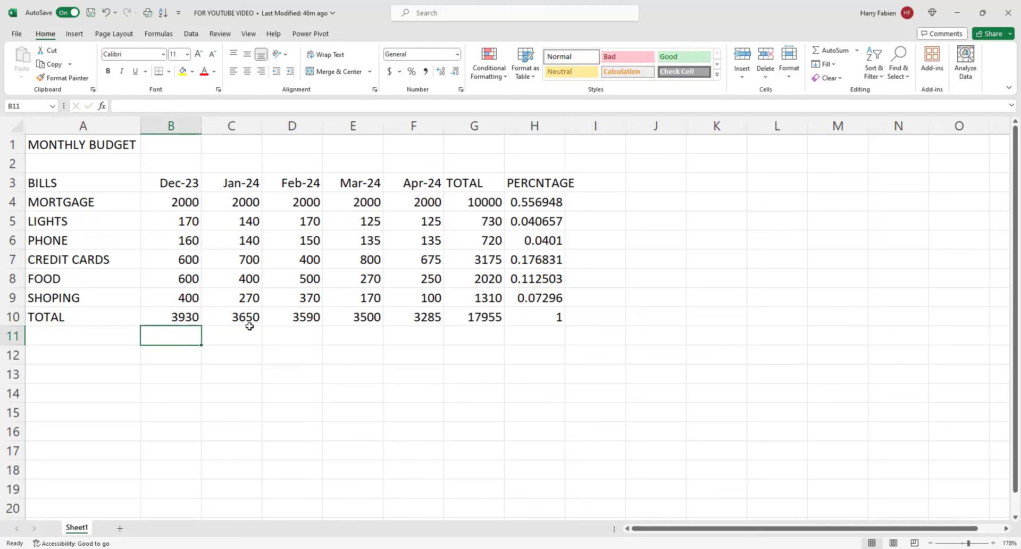
click(186, 319)
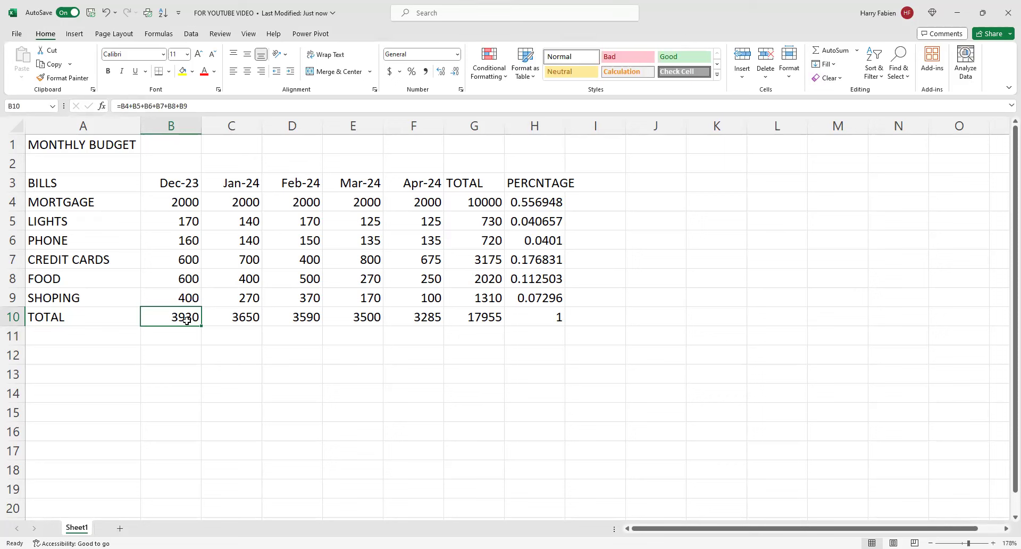
click(258, 318)
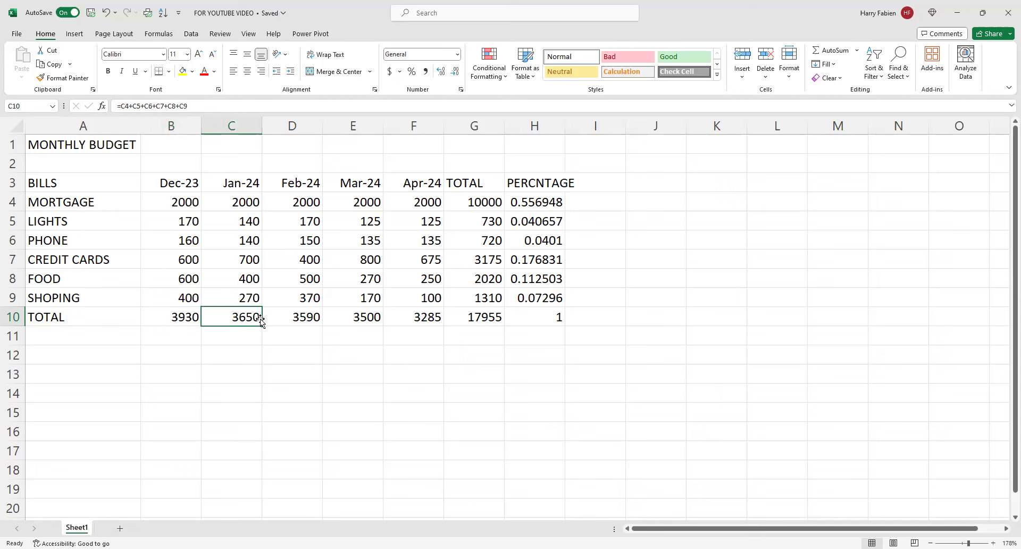
click(302, 319)
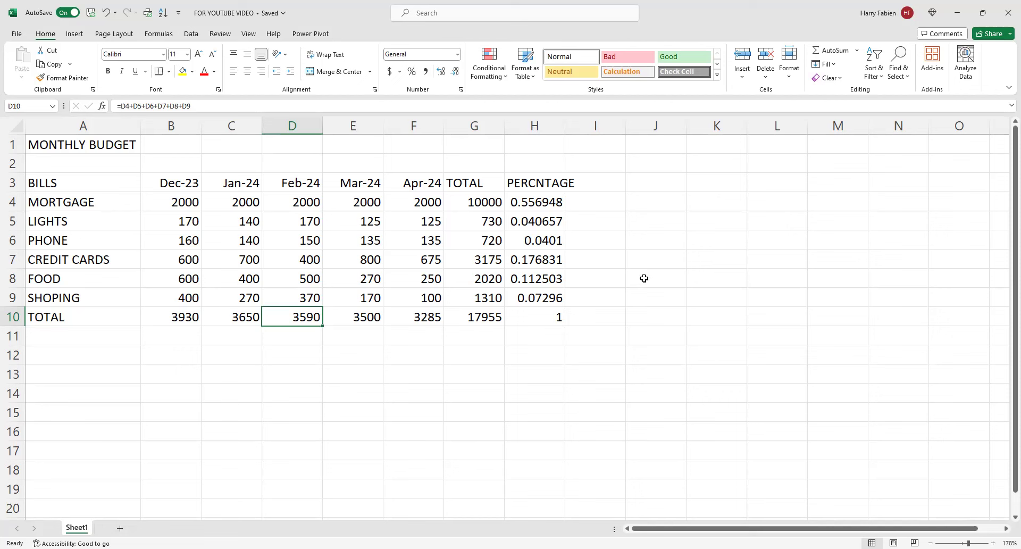
scroll(644, 278, down, 13)
scroll(633, 365, up, 13)
scroll(111, 364, down, 10)
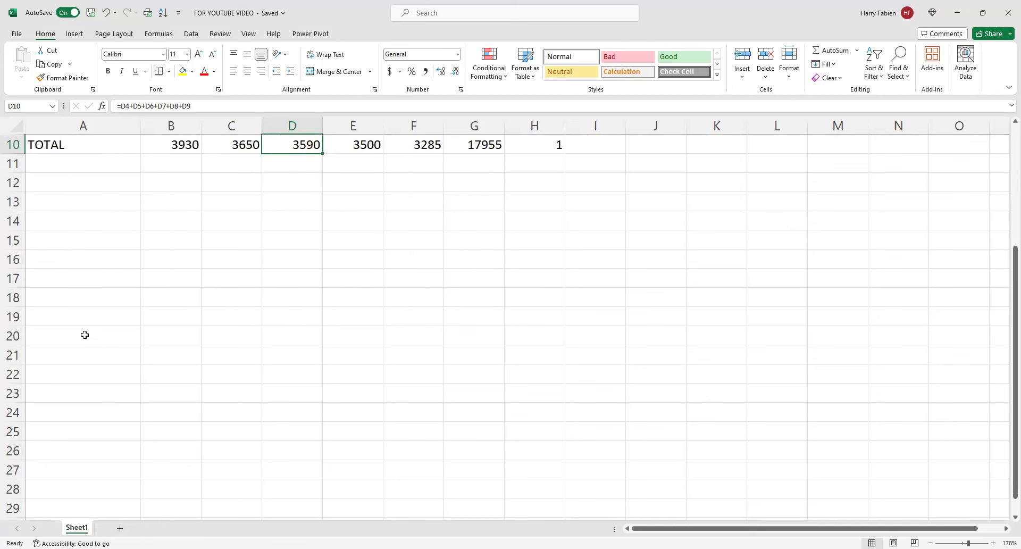
scroll(82, 344, down, 16)
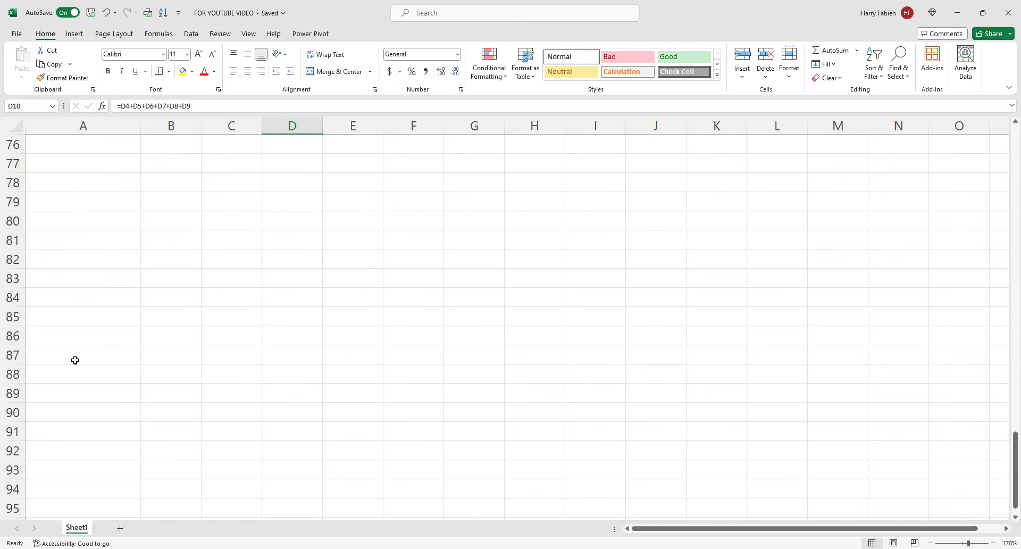
scroll(128, 364, up, 20)
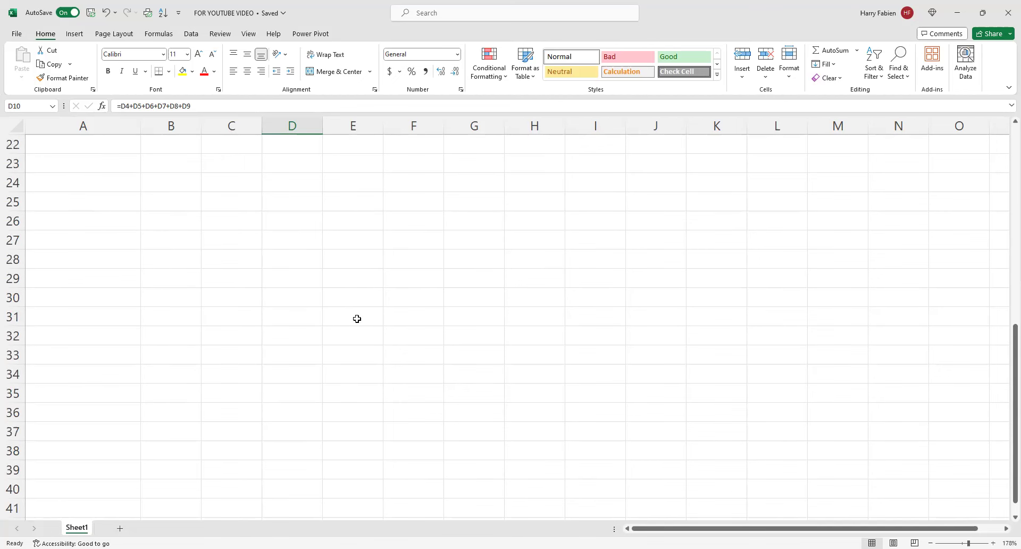
scroll(304, 272, up, 3)
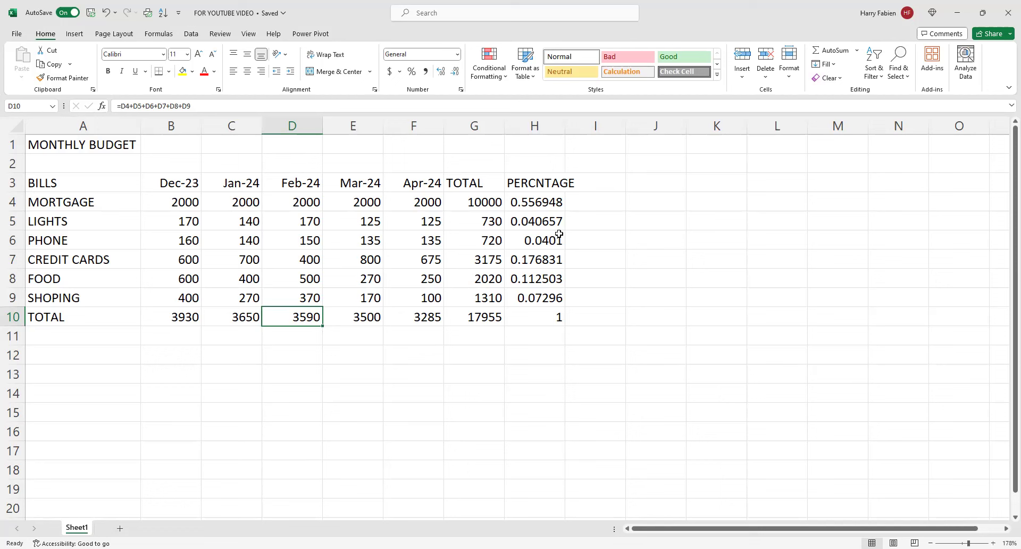
Select the TOTAL row figures and the TOTAL column figures, then deselect them.
click(173, 317)
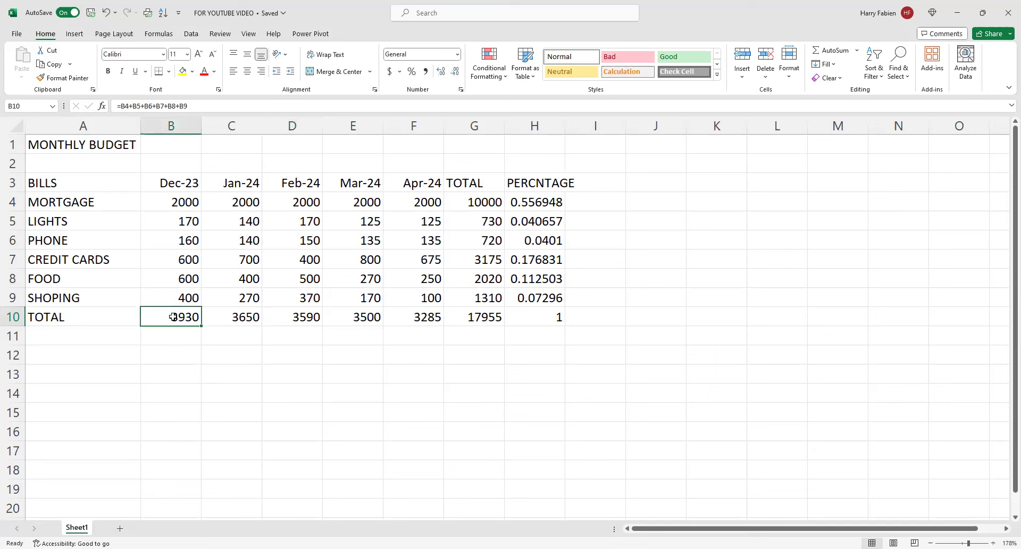
drag(184, 317, 511, 321)
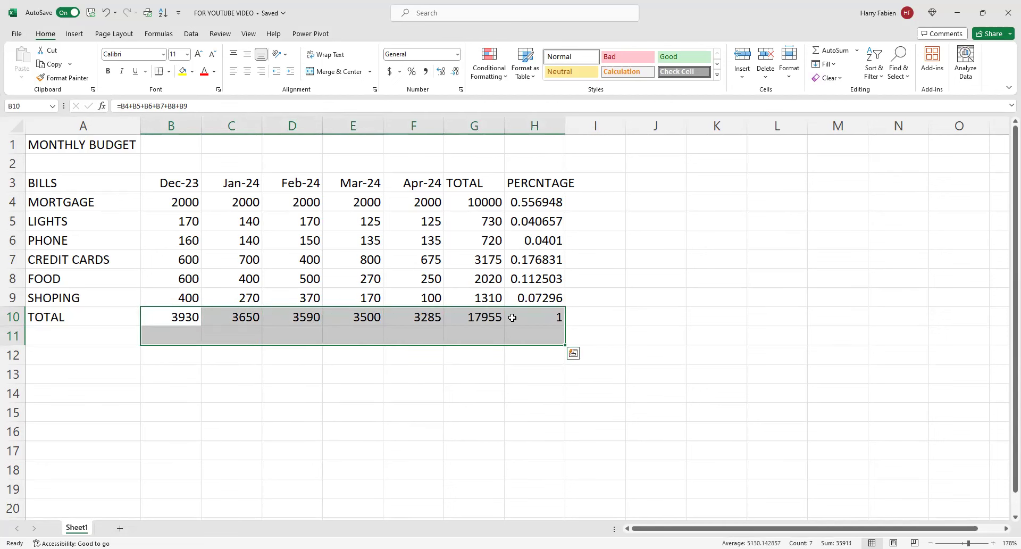
click(601, 330)
drag(487, 202, 489, 316)
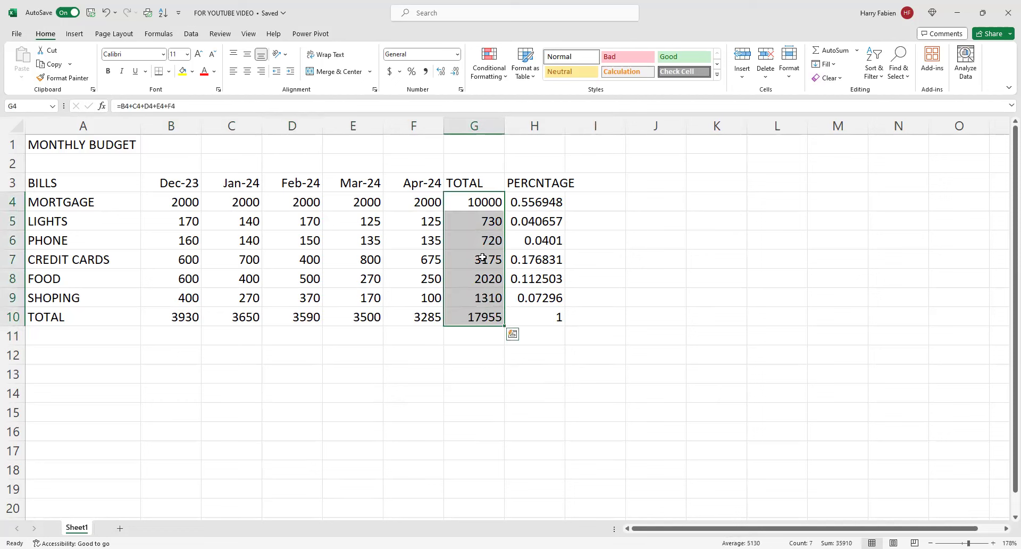
click(456, 342)
Erase the Dec-23 through Apr-24 total formulas in B10:F10.
click(191, 315)
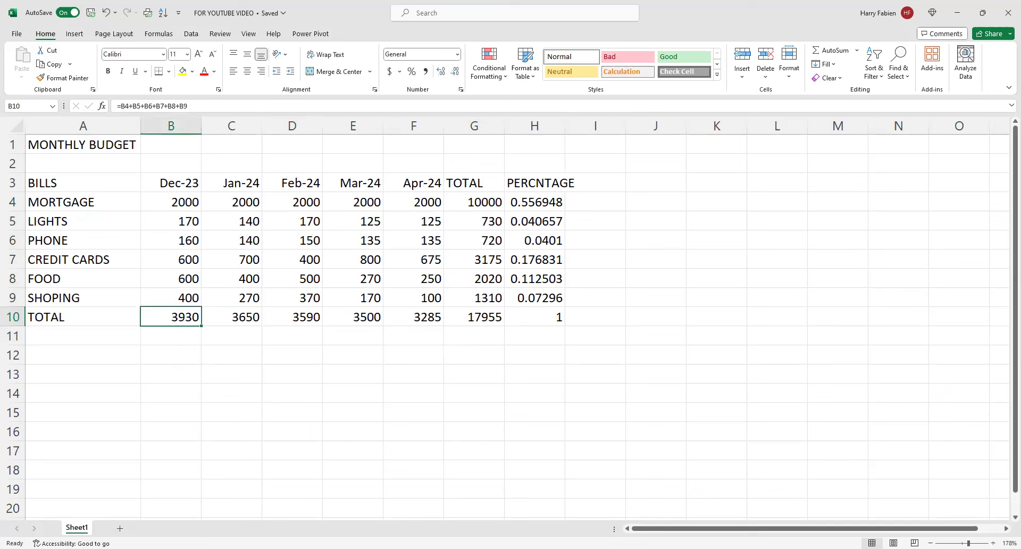
key(F2)
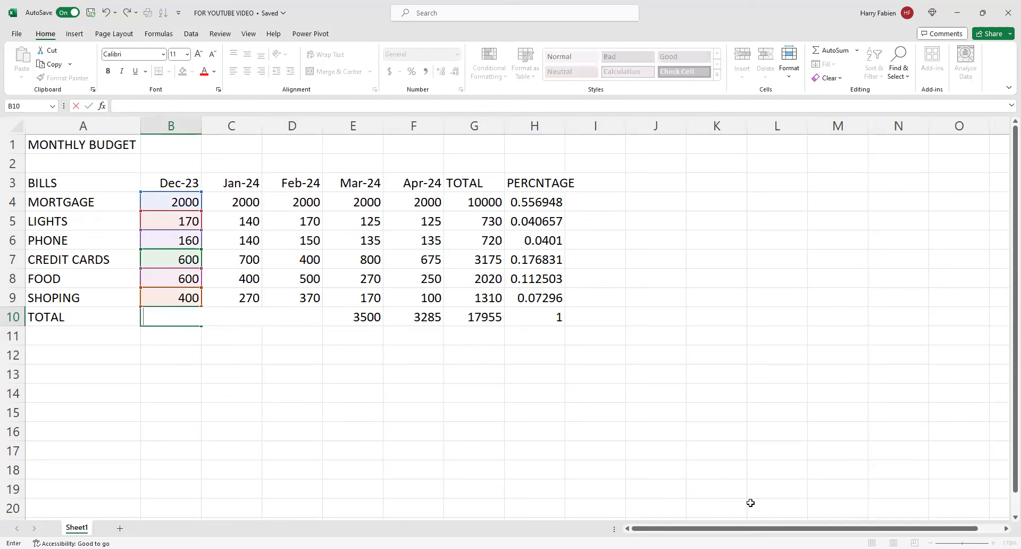
key(Escape)
key(Delete)
click(376, 321)
key(BackSpace)
click(300, 317)
key(BackSpace)
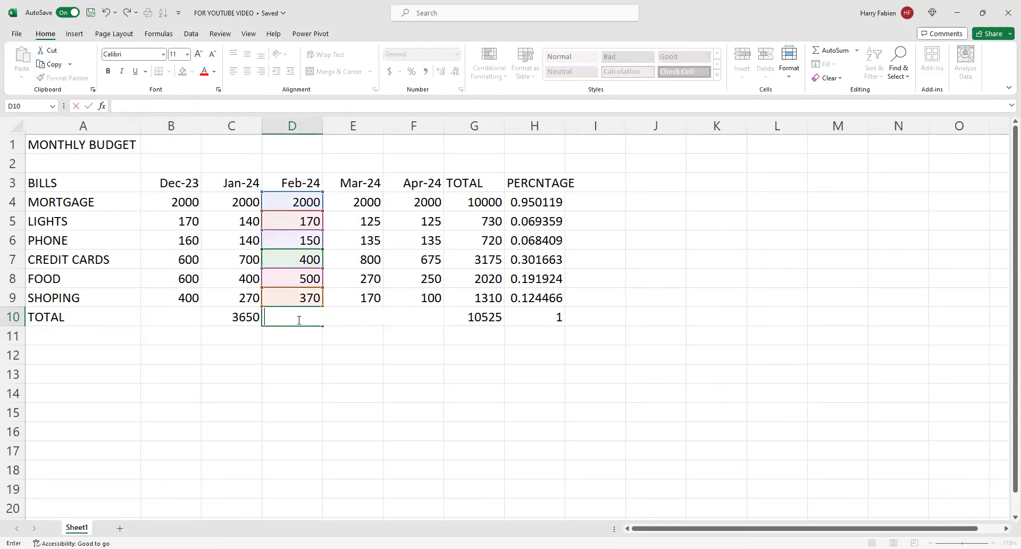
click(249, 316)
key(BackSpace)
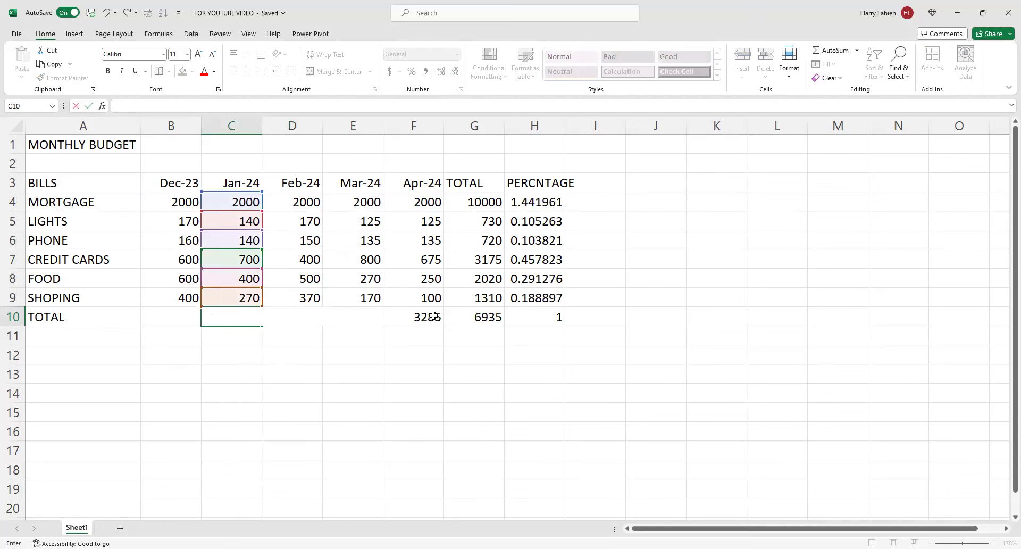
click(424, 317)
key(BackSpace)
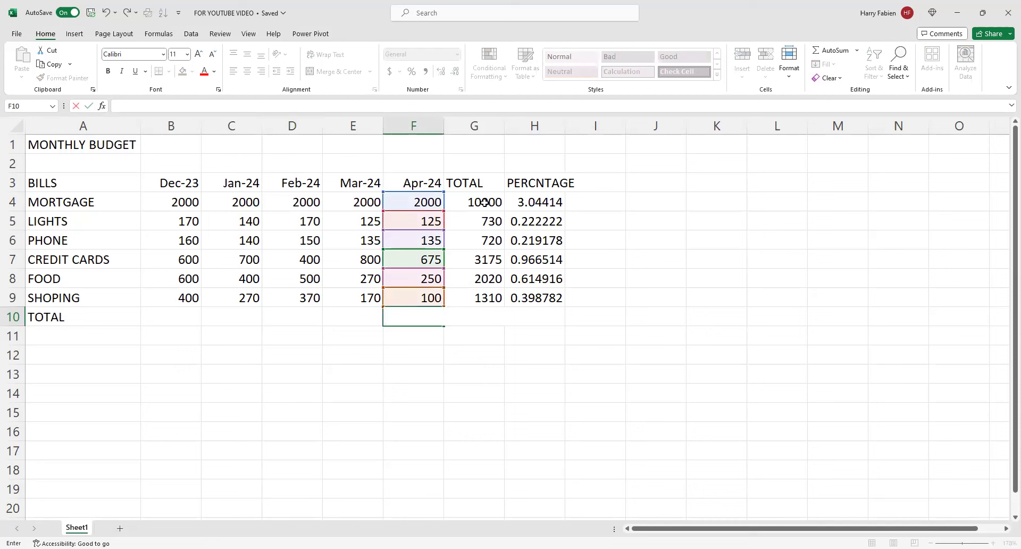
Erase the TOTAL column formulas in G4 through G9.
drag(481, 200, 488, 293)
key(Return)
key(BackSpace)
key(Return)
key(BackSpace)
key(BackSpace)
key(Return)
key(BackSpace)
key(Return)
key(BackSpace)
key(Return)
key(BackSpace)
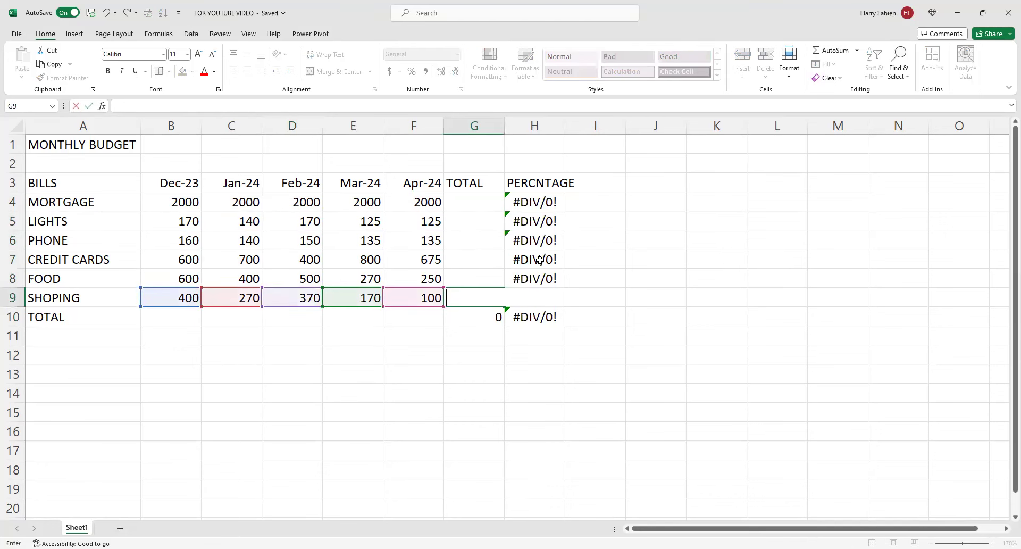
Erase the grand total formula in G10.
click(474, 324)
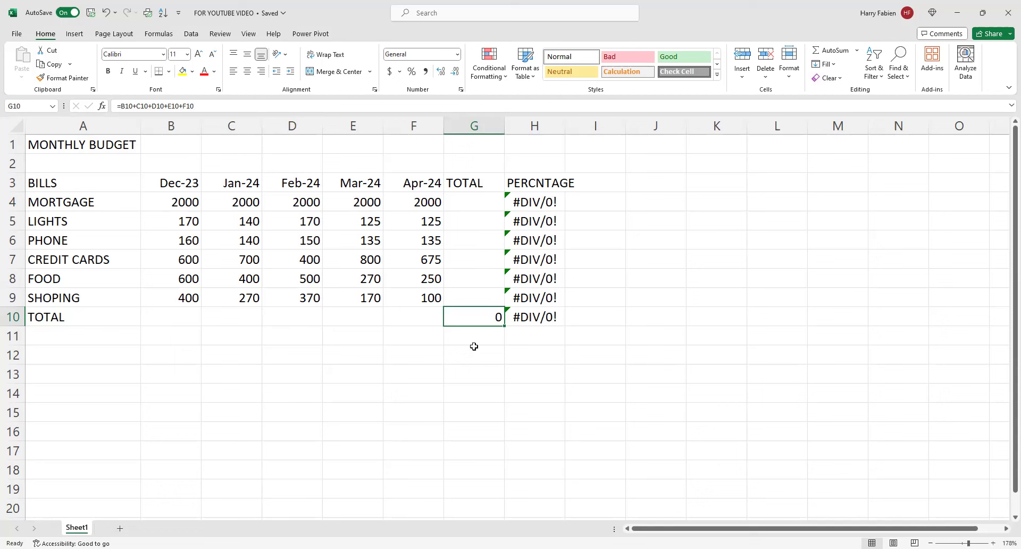
key(F2)
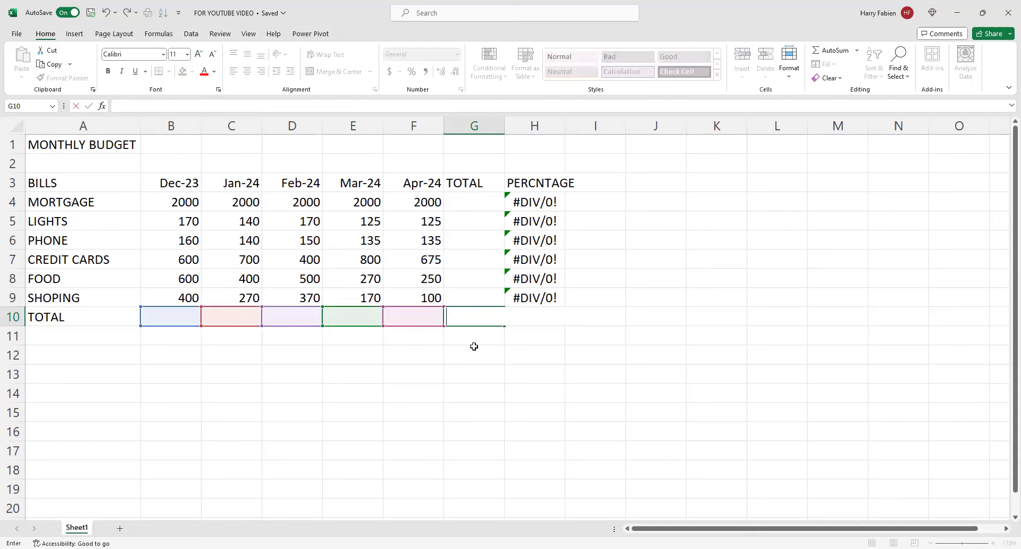
key(Escape)
key(Delete)
click(186, 320)
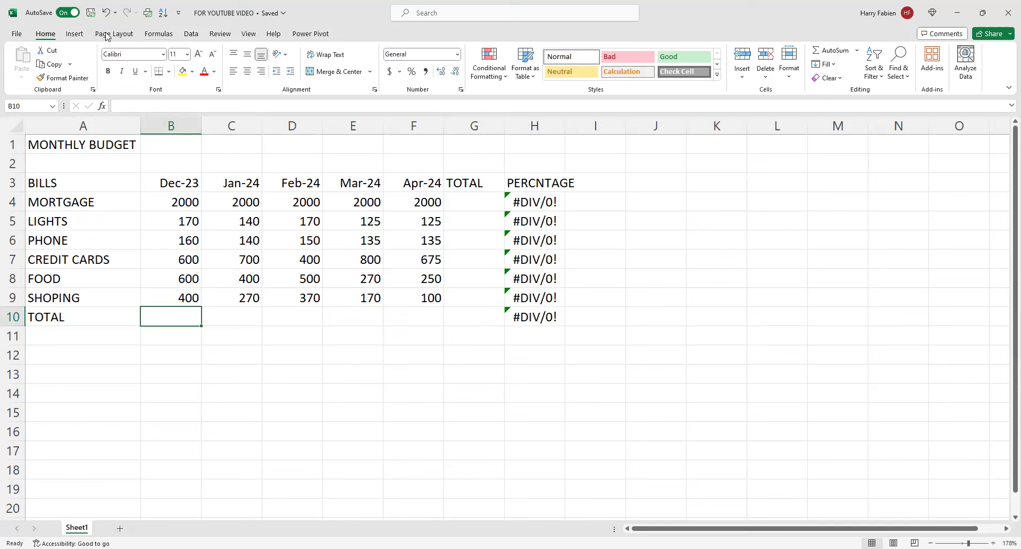
click(158, 35)
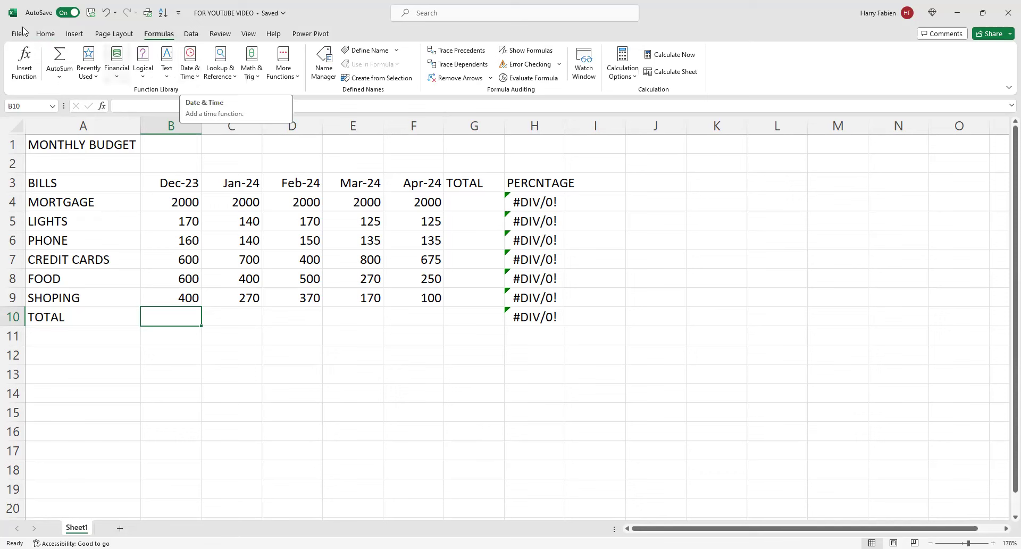
click(45, 34)
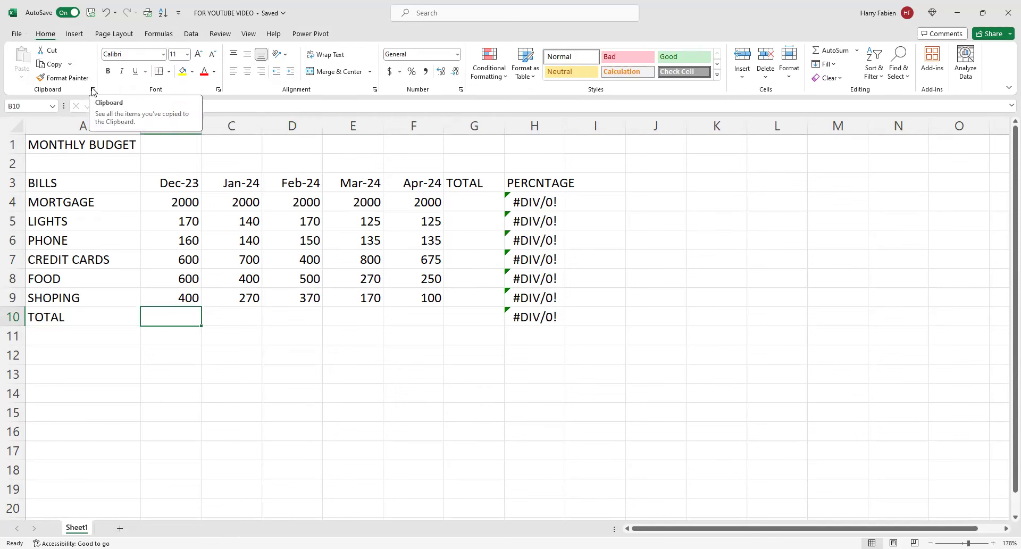
click(159, 34)
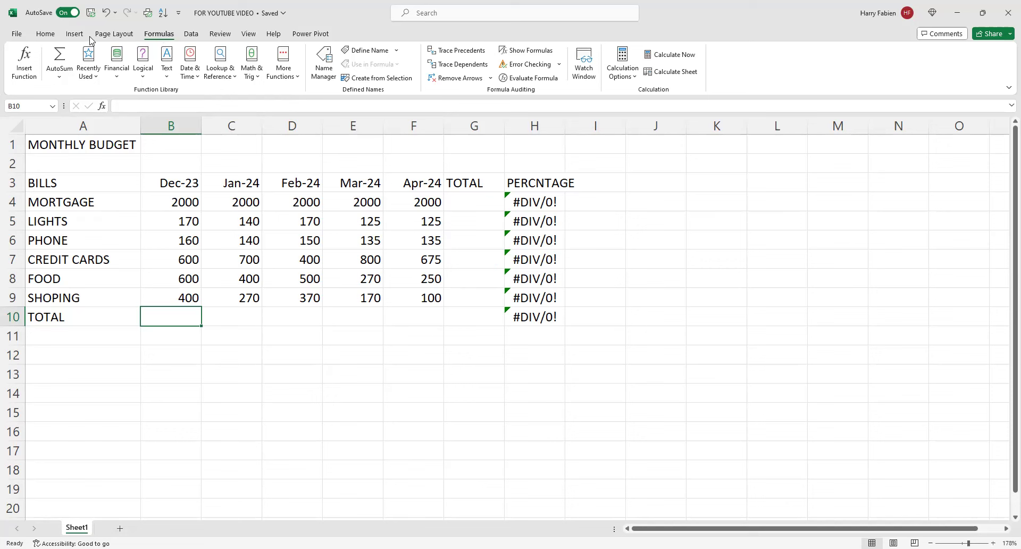
click(45, 33)
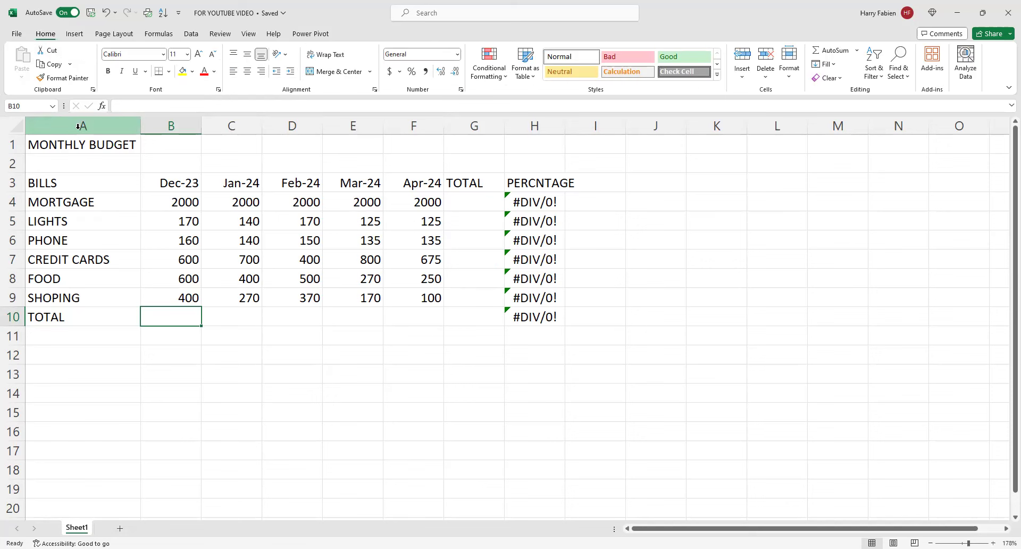
click(158, 34)
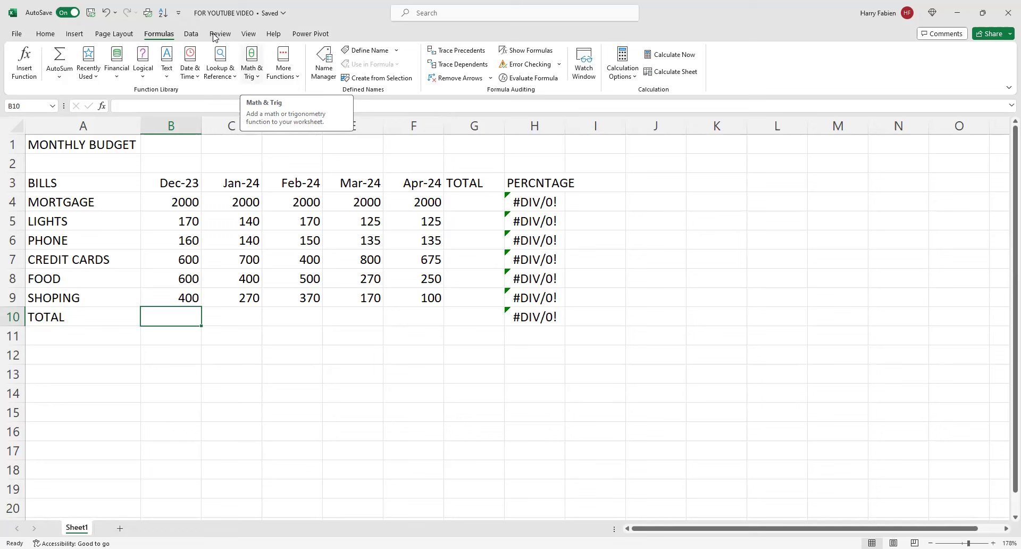
click(218, 317)
click(177, 317)
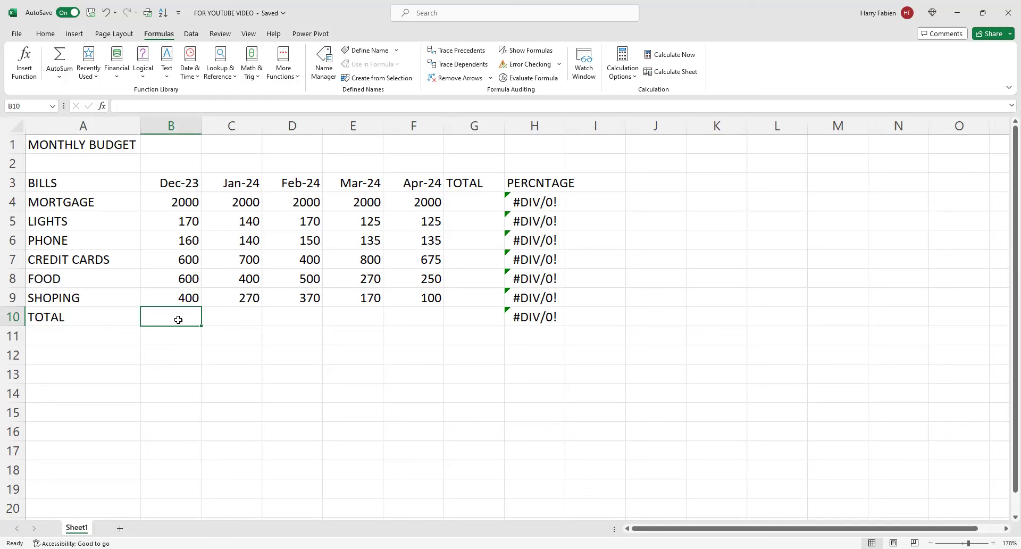
drag(175, 202, 182, 285)
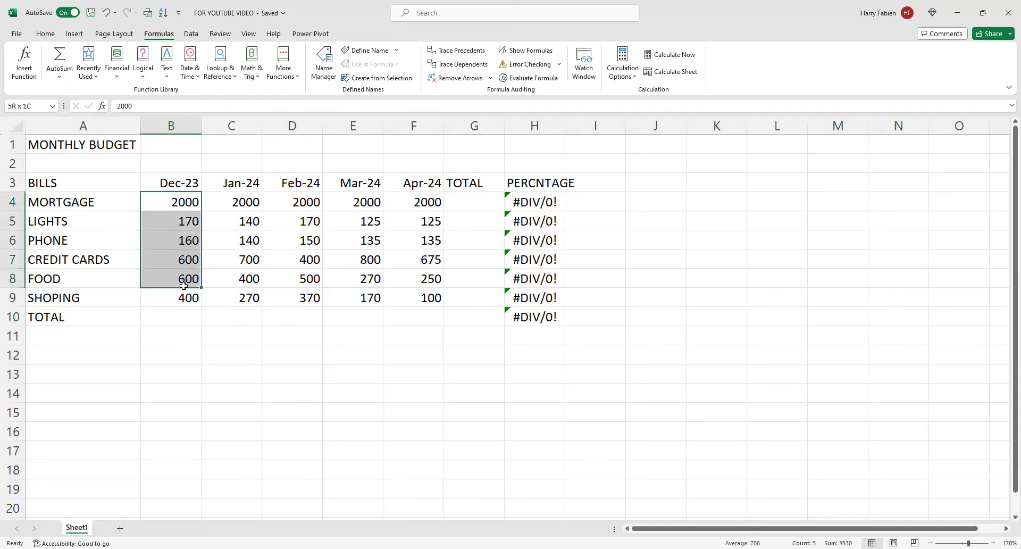
click(185, 319)
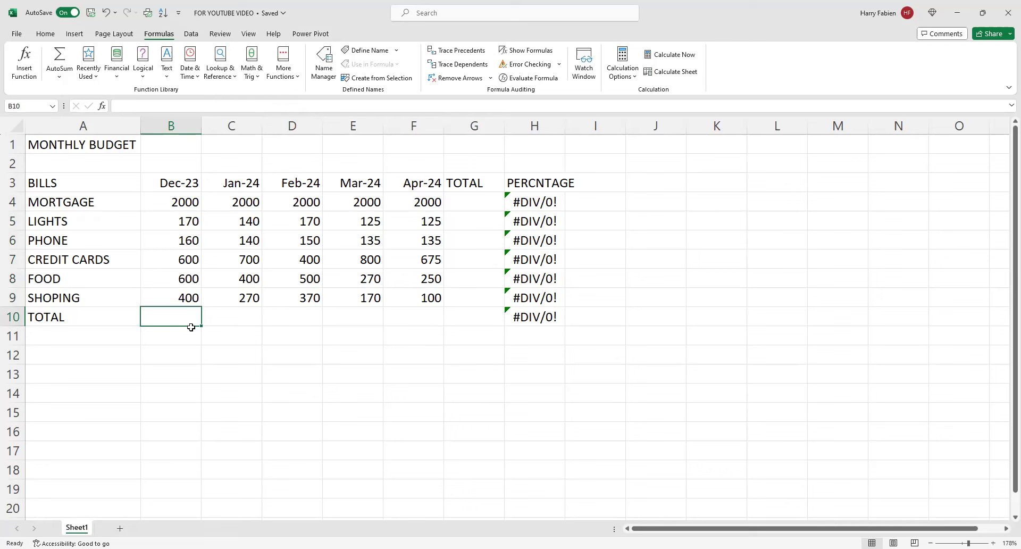
click(50, 37)
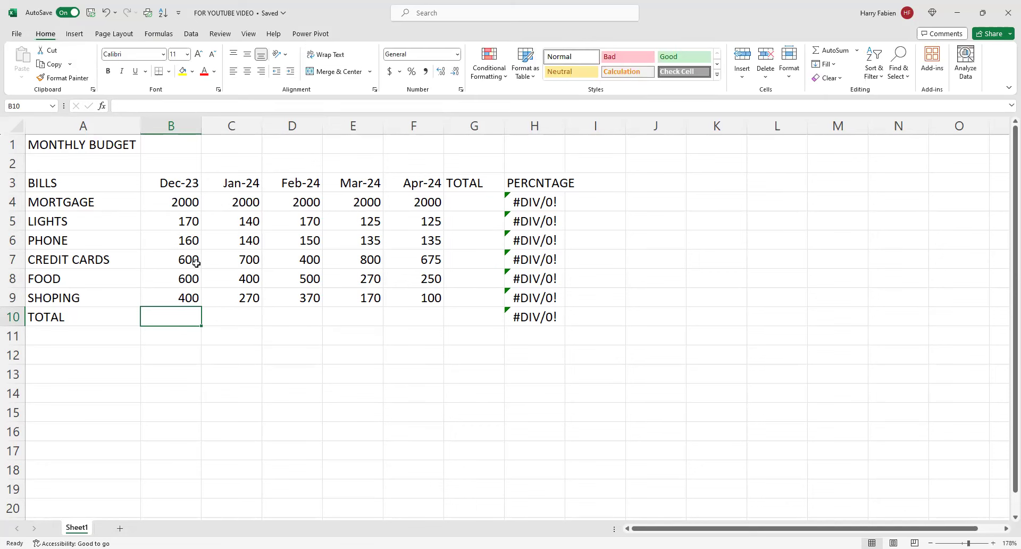
drag(178, 202, 182, 291)
click(190, 317)
click(155, 35)
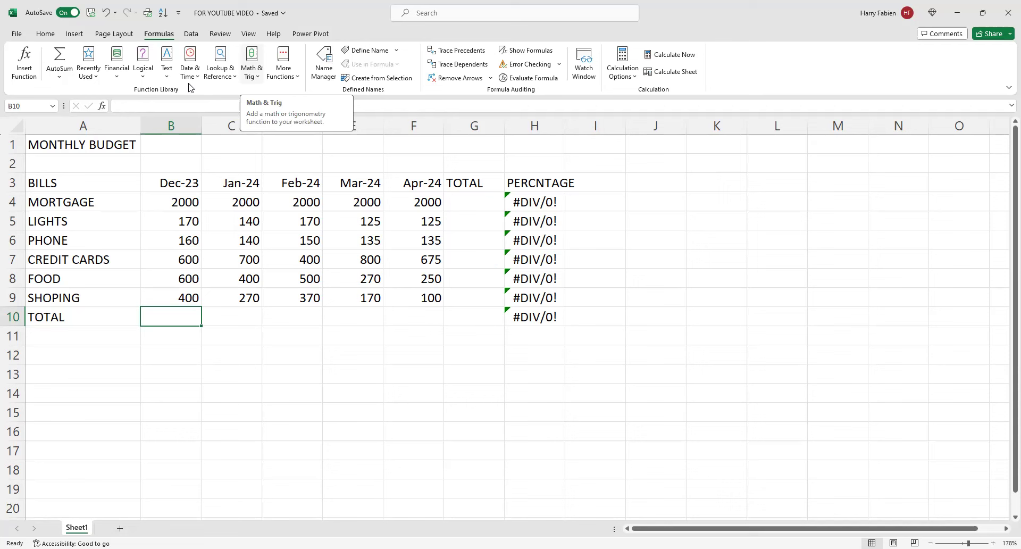
Insert SUM from the Math & Trig list into B10, previewing B4:B9 as 3930.
click(256, 86)
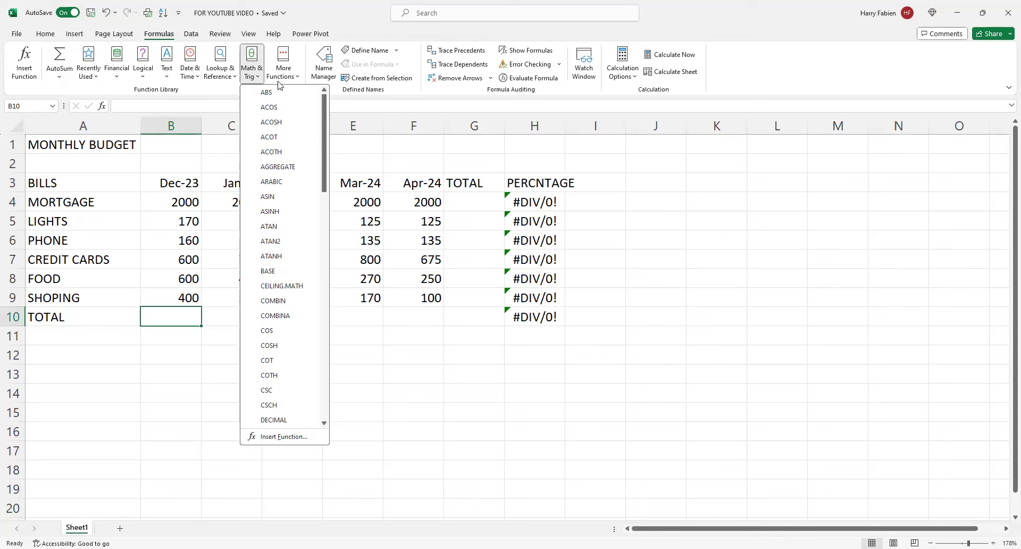
scroll(319, 194, down, 10)
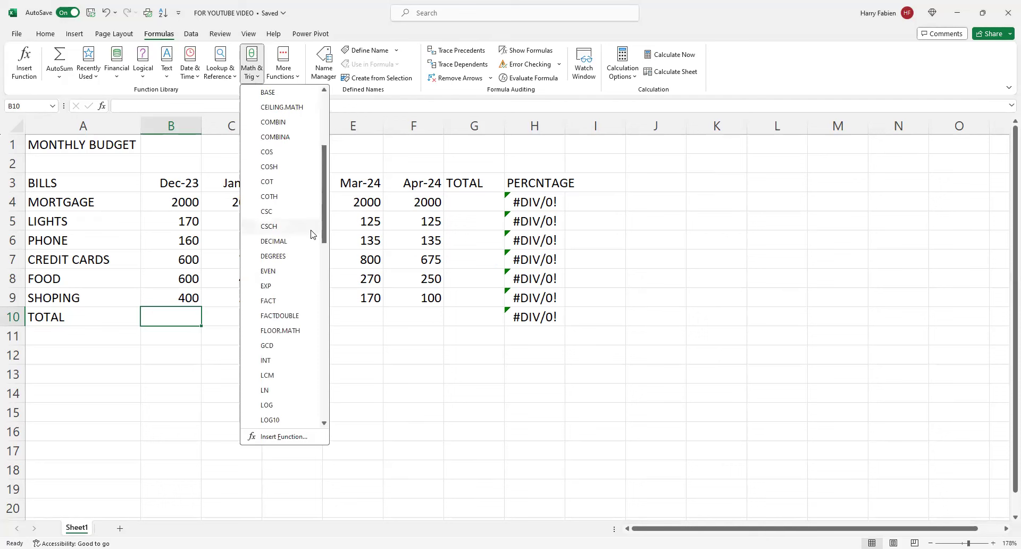
scroll(288, 281, down, 5)
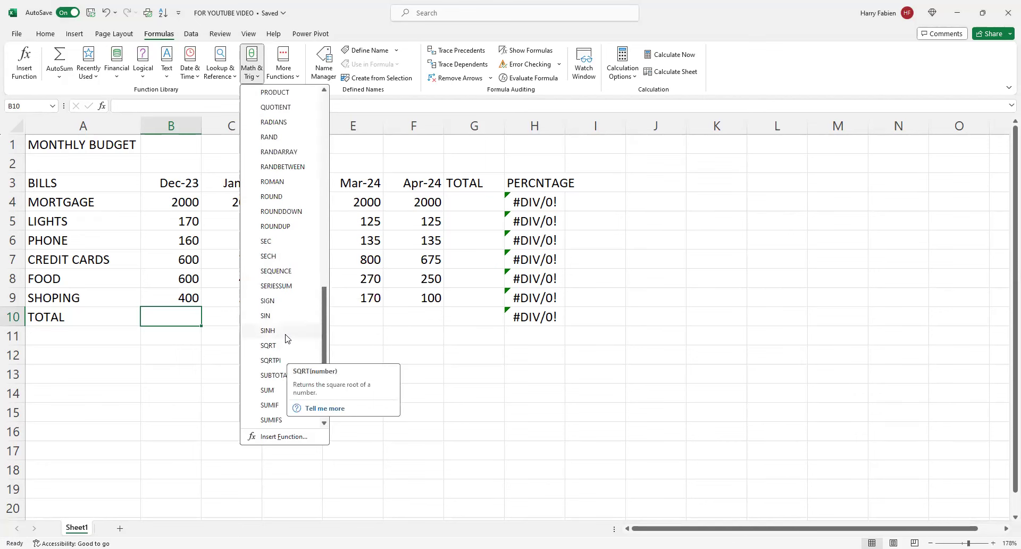
click(275, 392)
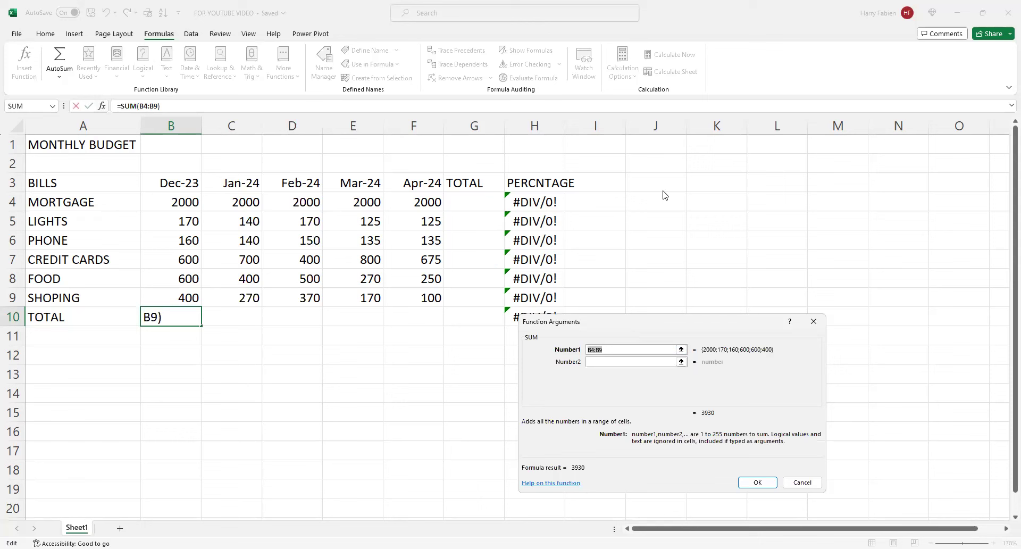
Confirm =SUM(B4:B9) in B10, then select C10 for the Jan-24 total.
drag(636, 321, 711, 169)
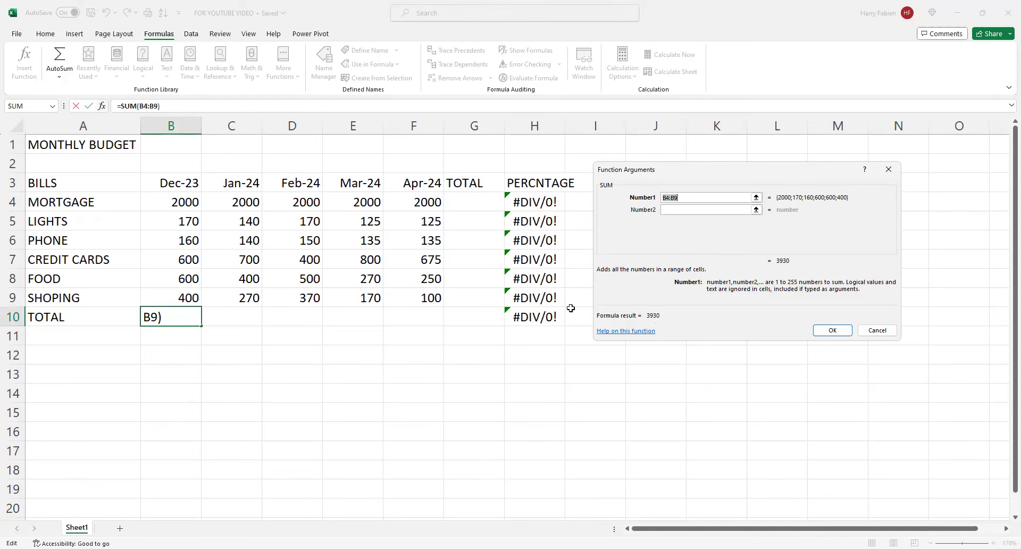
click(831, 330)
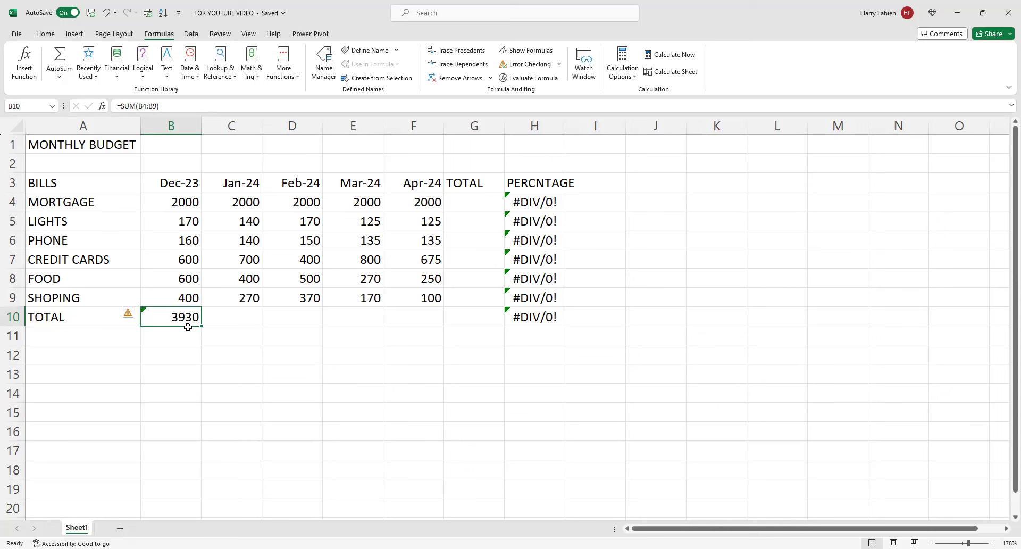
click(242, 319)
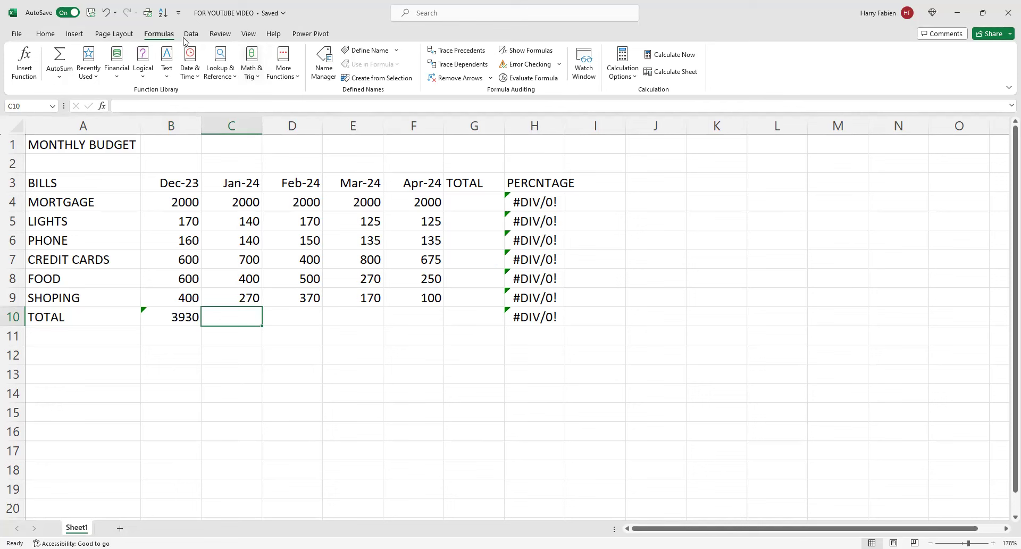
click(252, 64)
Choose SUM for C10 and accept C4:C9, giving a Jan-24 total of 3650.
scroll(296, 298, down, 10)
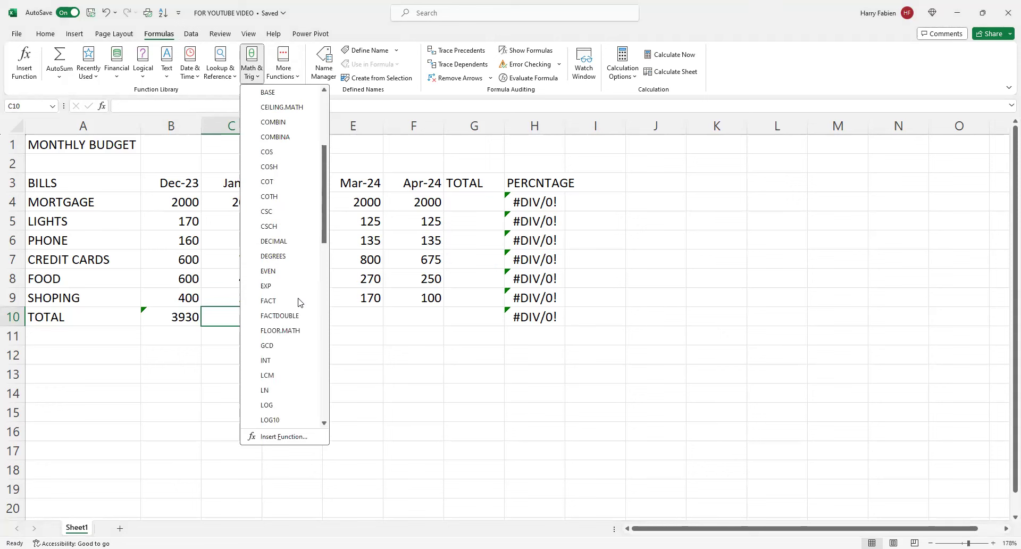
scroll(292, 316, down, 2)
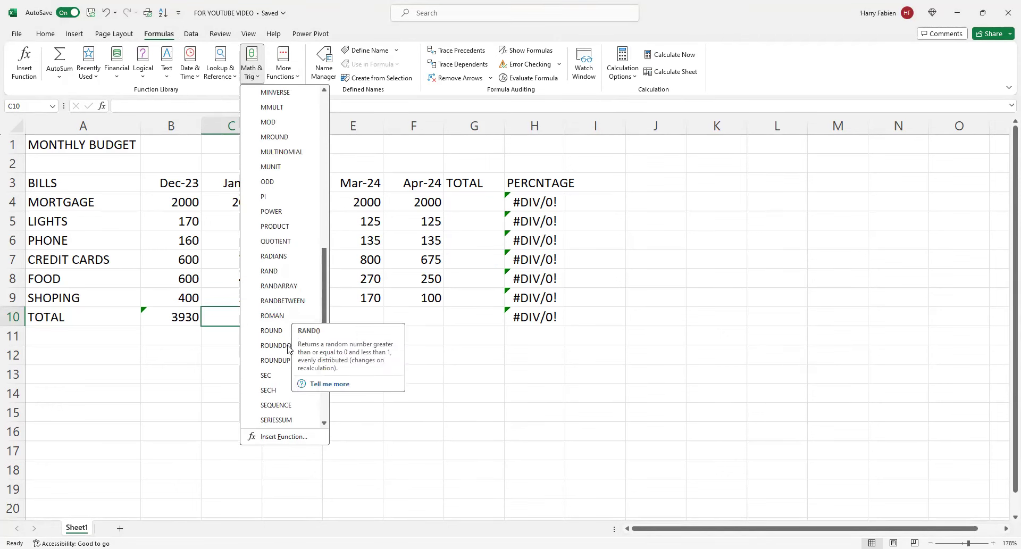
scroll(279, 362, down, 4)
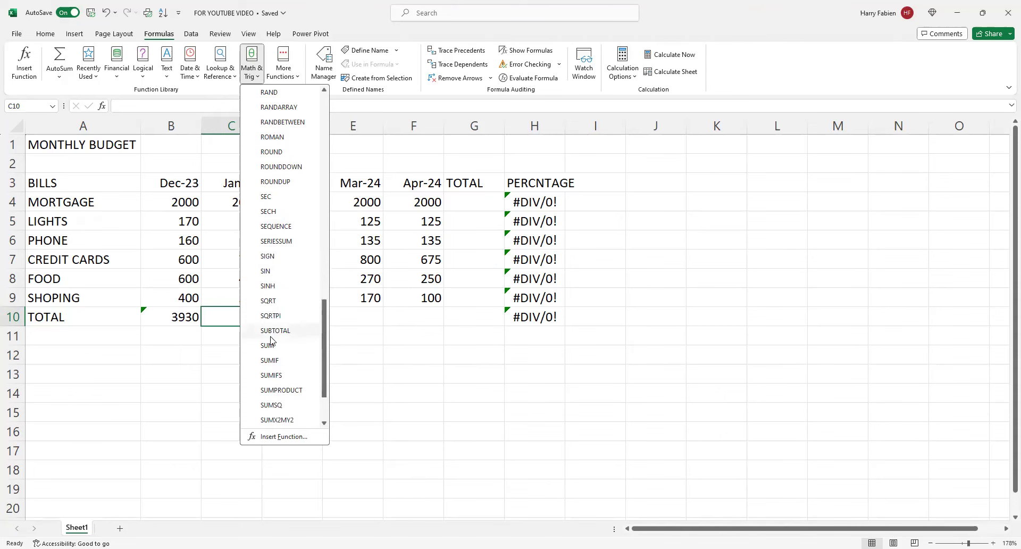
click(268, 345)
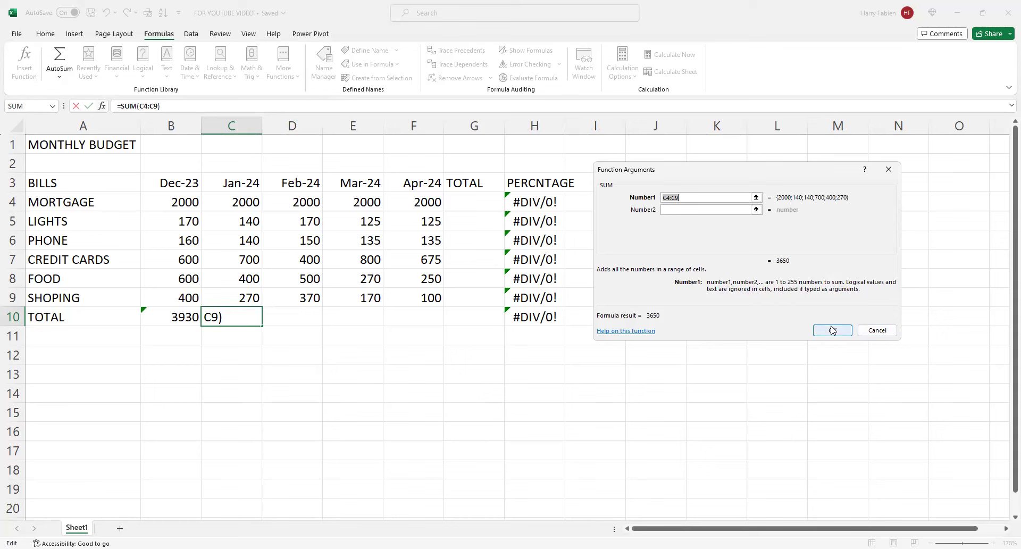
key(Return)
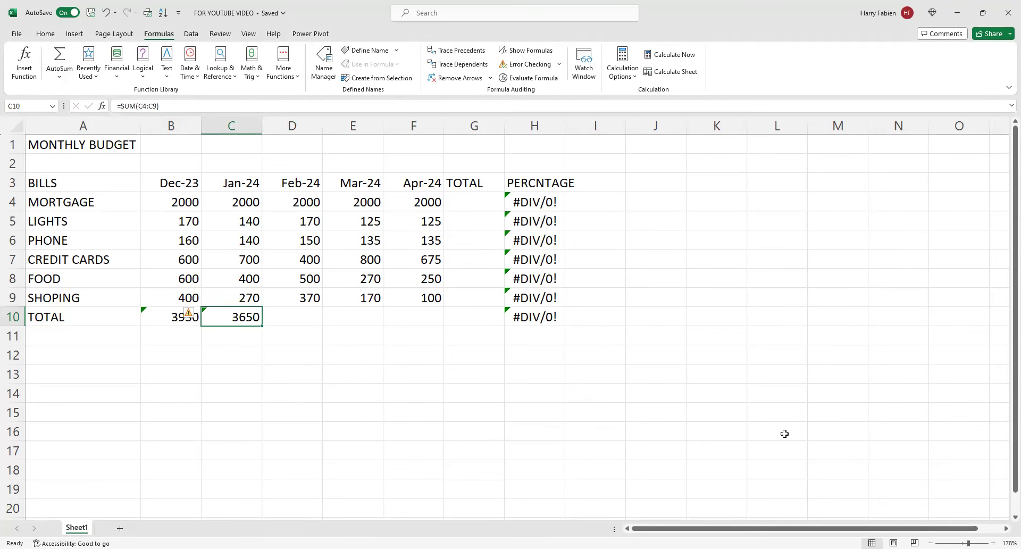
Insert SUM from Math & Trig into D10, previewing D4:D9 as 3590.
click(314, 318)
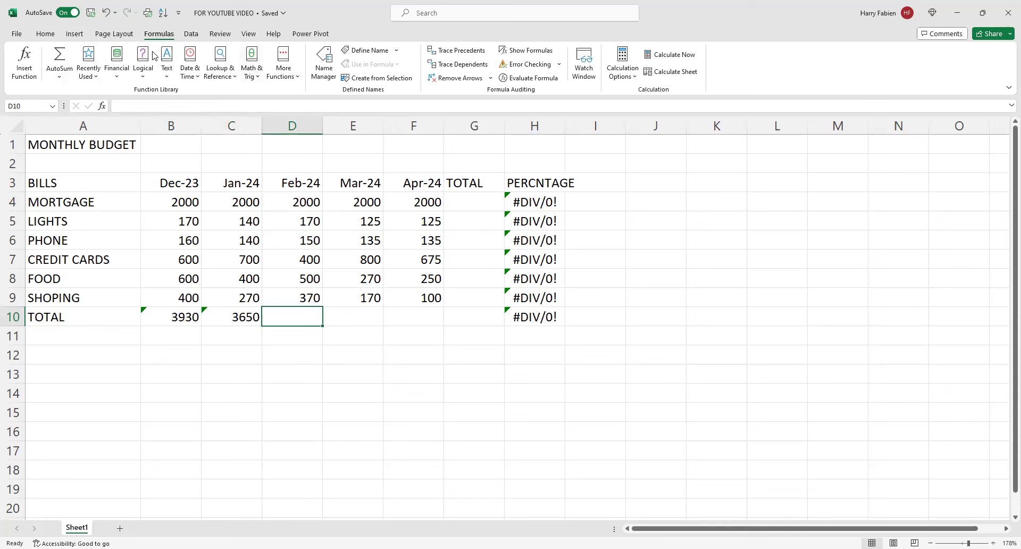
click(251, 61)
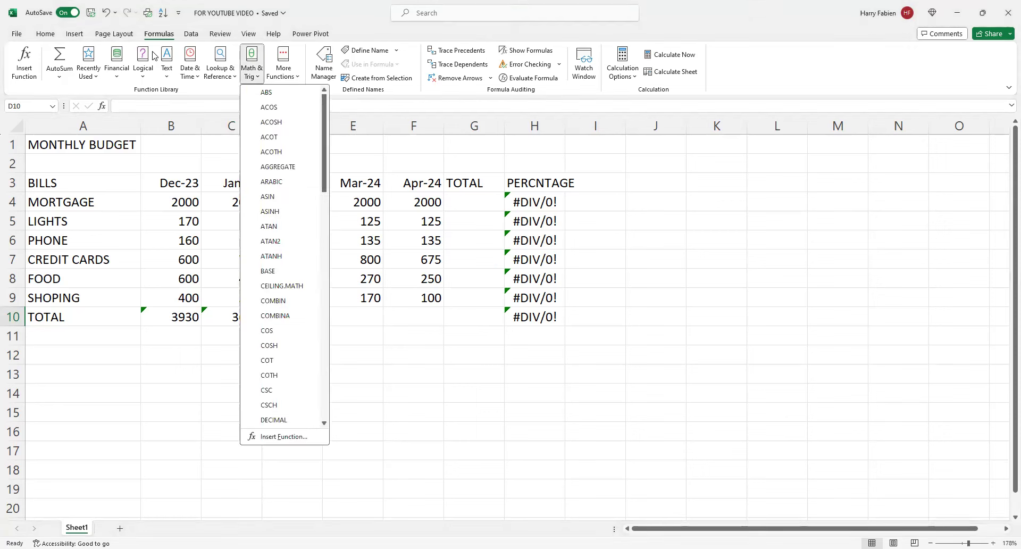
scroll(274, 331, down, 5)
scroll(274, 331, down, 12)
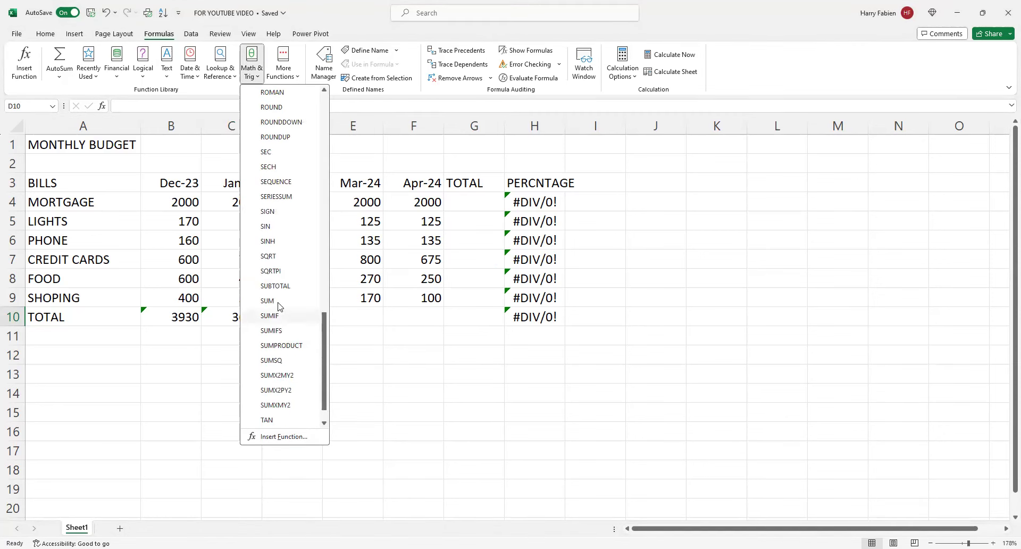
click(278, 301)
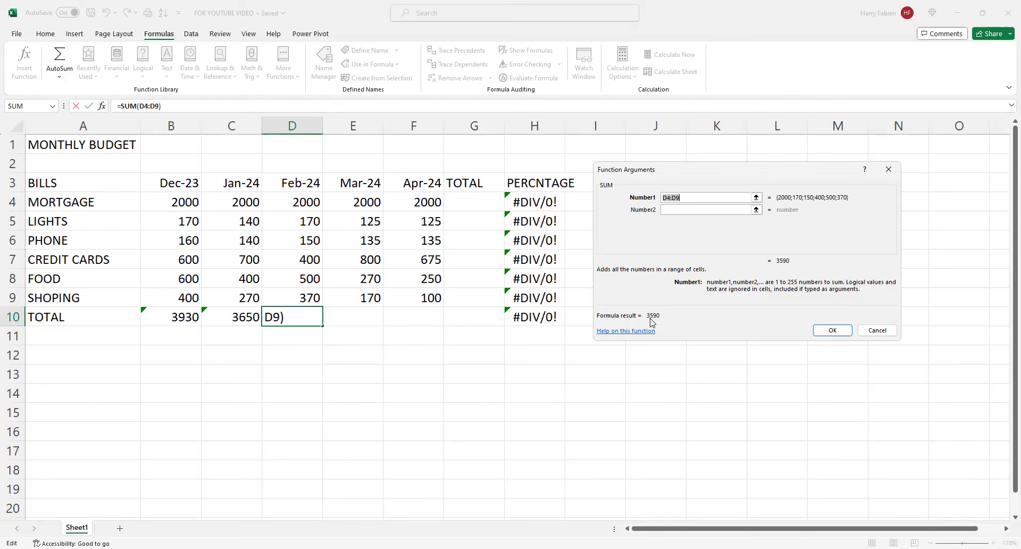
Commit =SUM(D4:D9) in D10, showing the Feb-24 total of 3590.
click(824, 330)
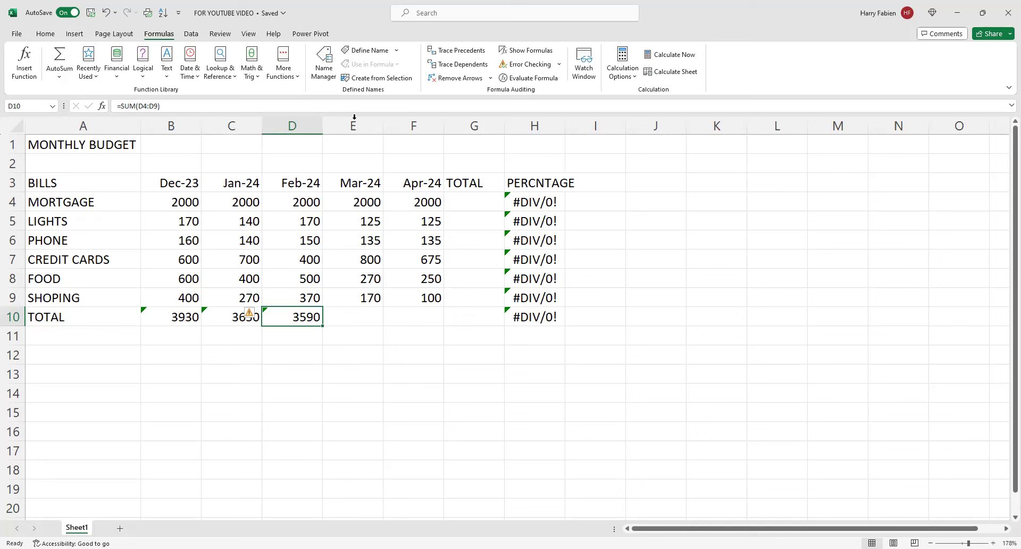
drag(364, 201, 367, 220)
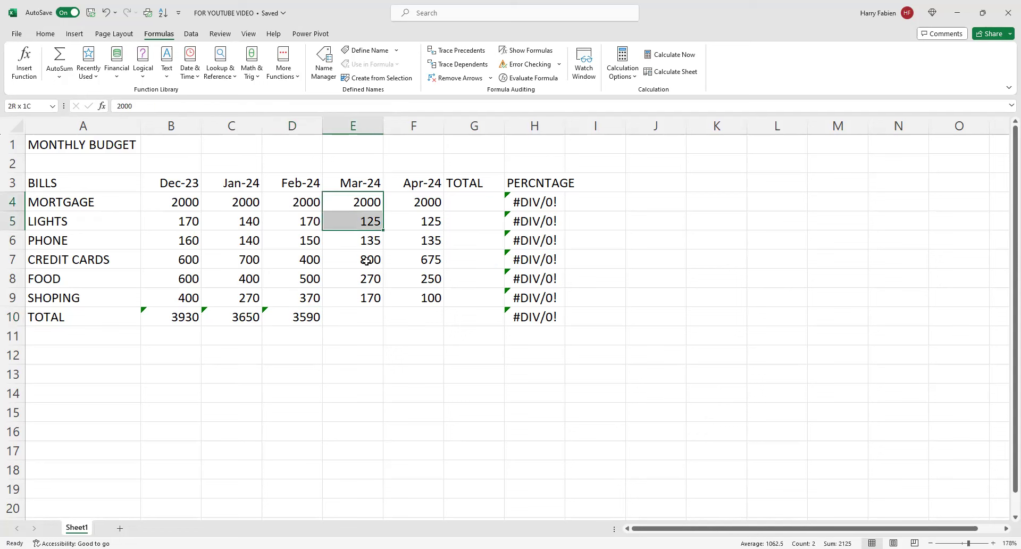
drag(367, 260, 368, 292)
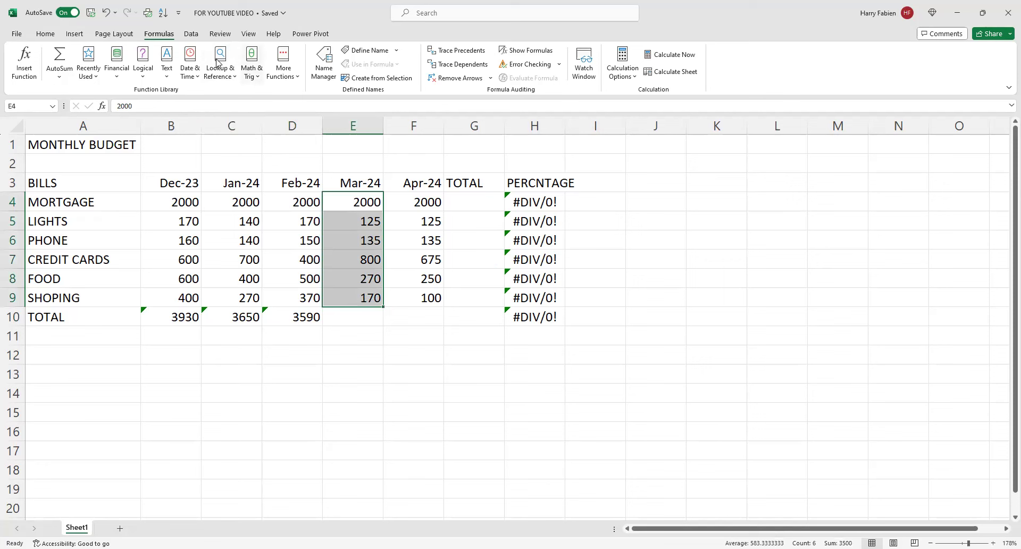
click(251, 66)
scroll(285, 299, down, 9)
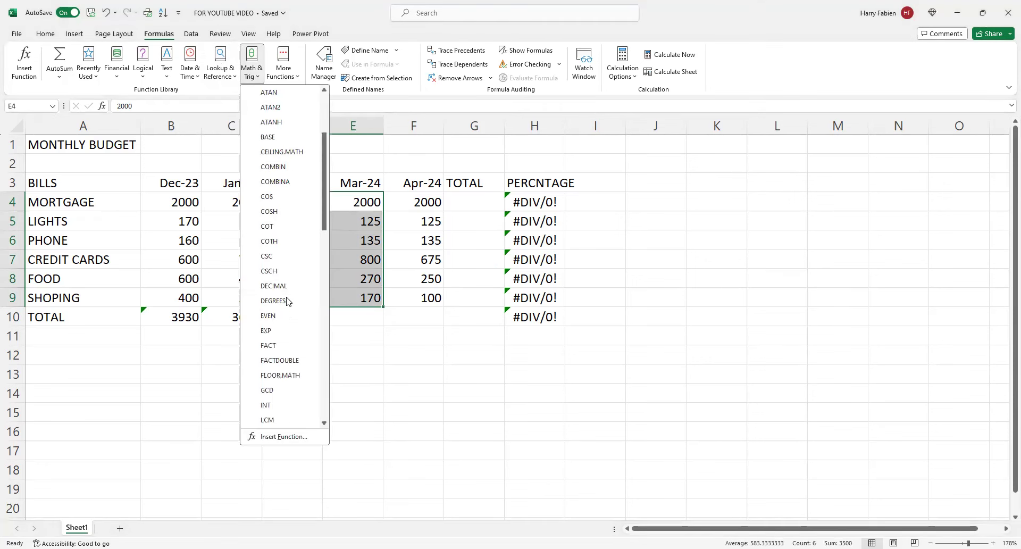
scroll(285, 304, down, 8)
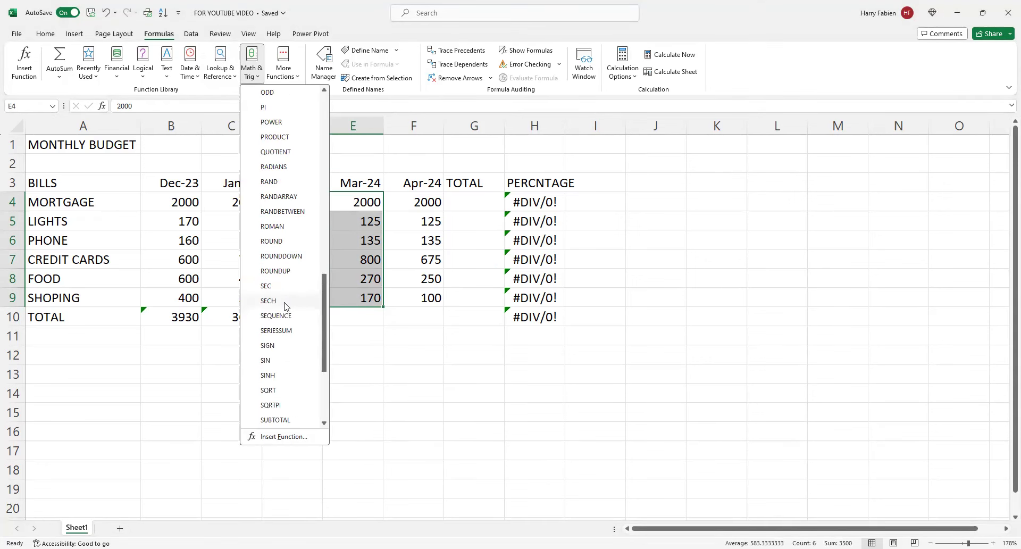
click(281, 307)
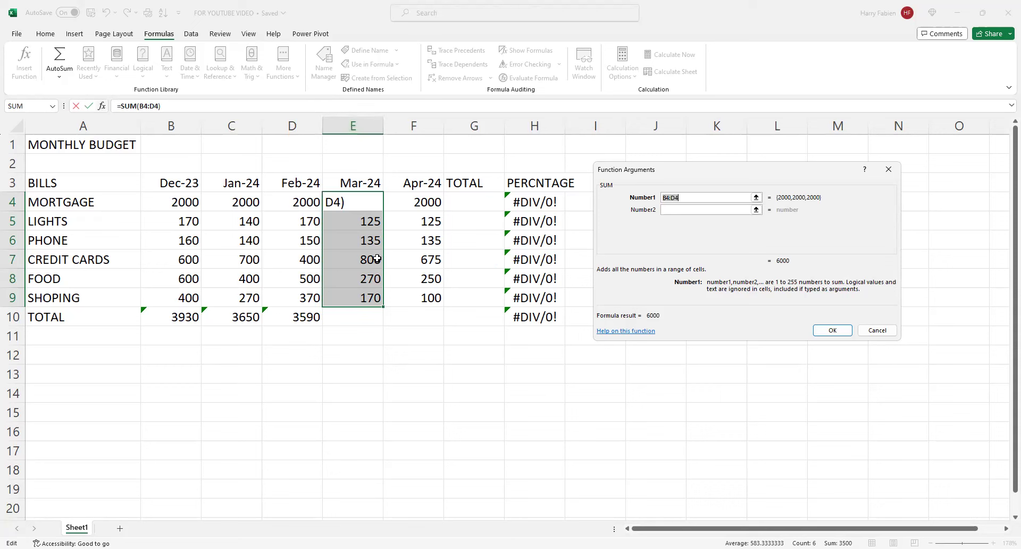
click(404, 314)
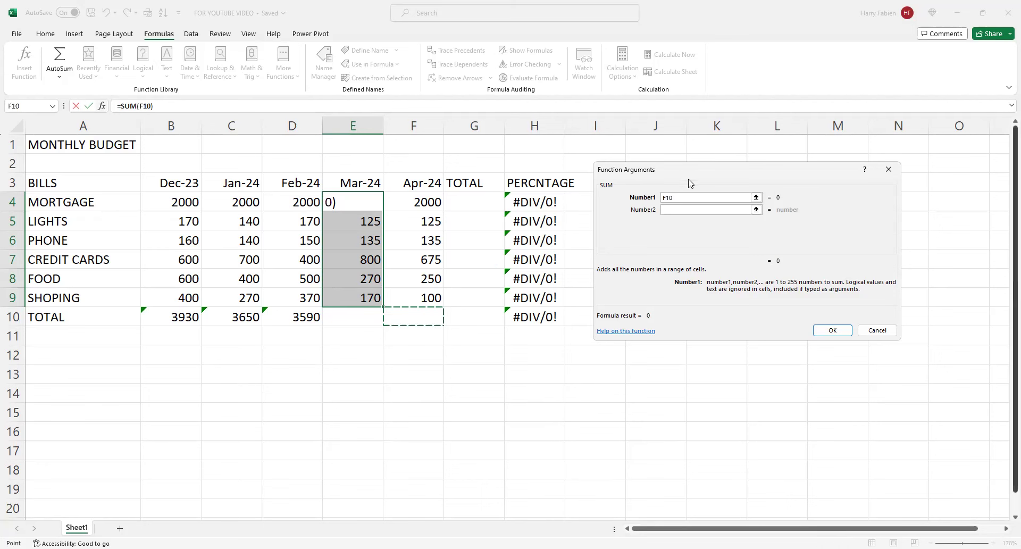
click(897, 175)
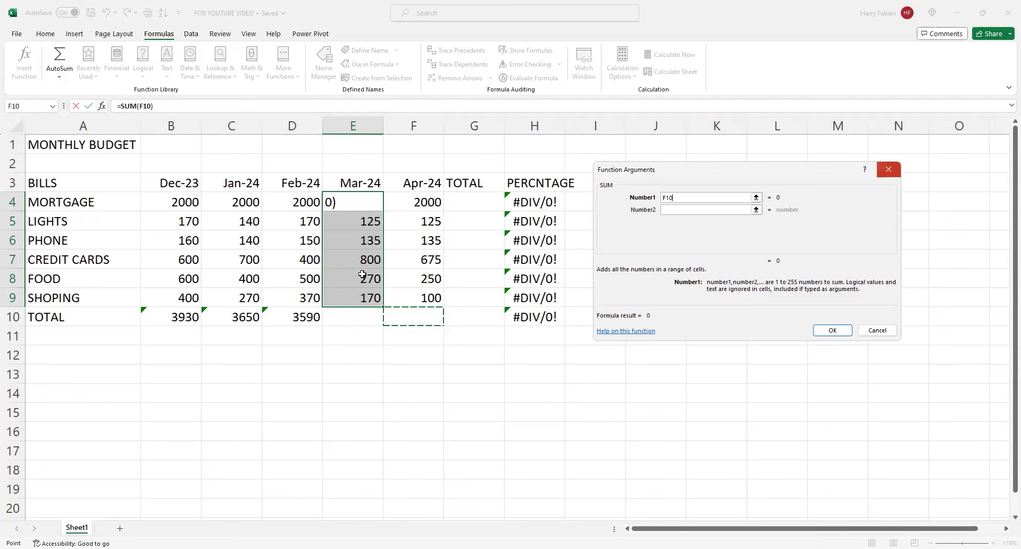
click(378, 330)
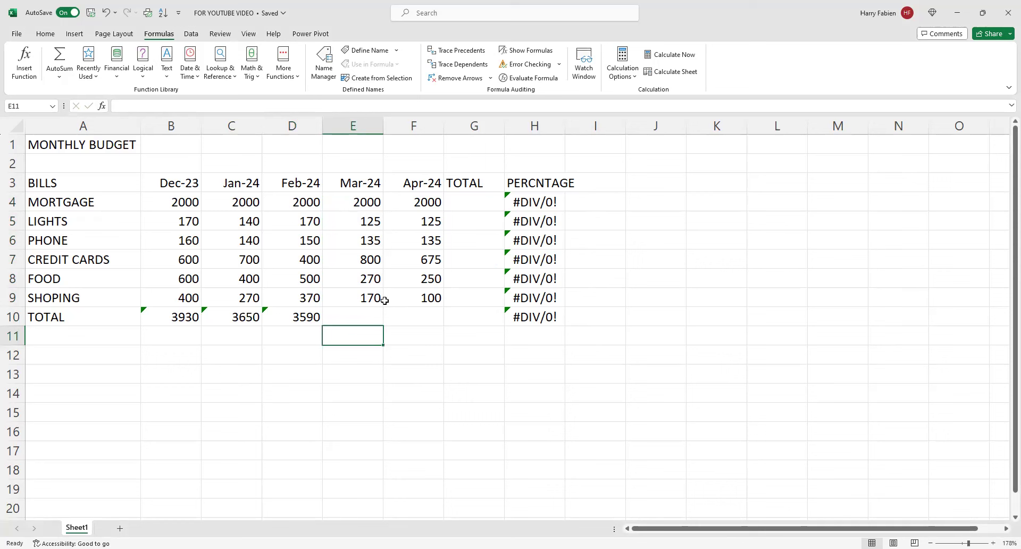
Add =SUM(E4:E9) for the Mar-24 total in E10, then clear E10 again.
click(365, 314)
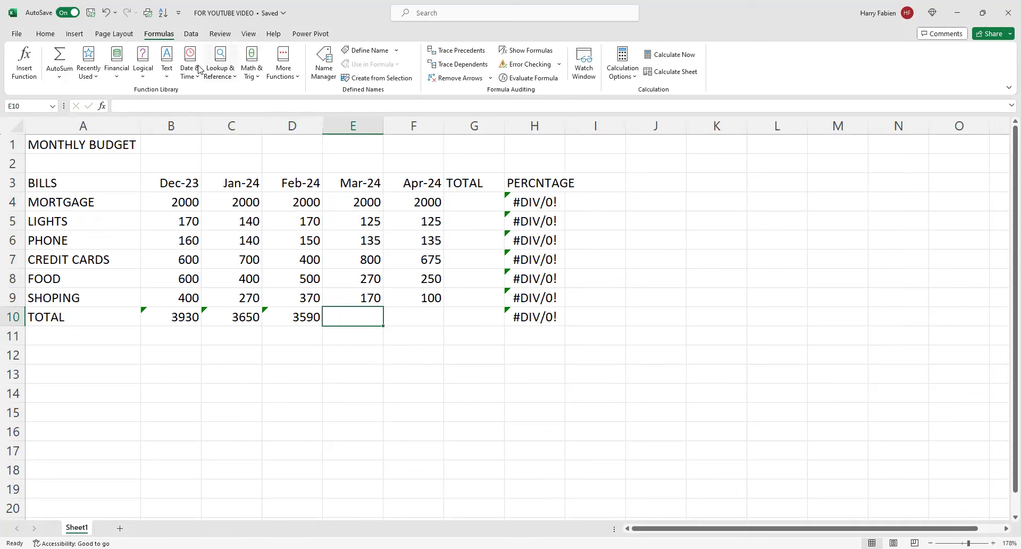
click(252, 67)
scroll(287, 316, down, 9)
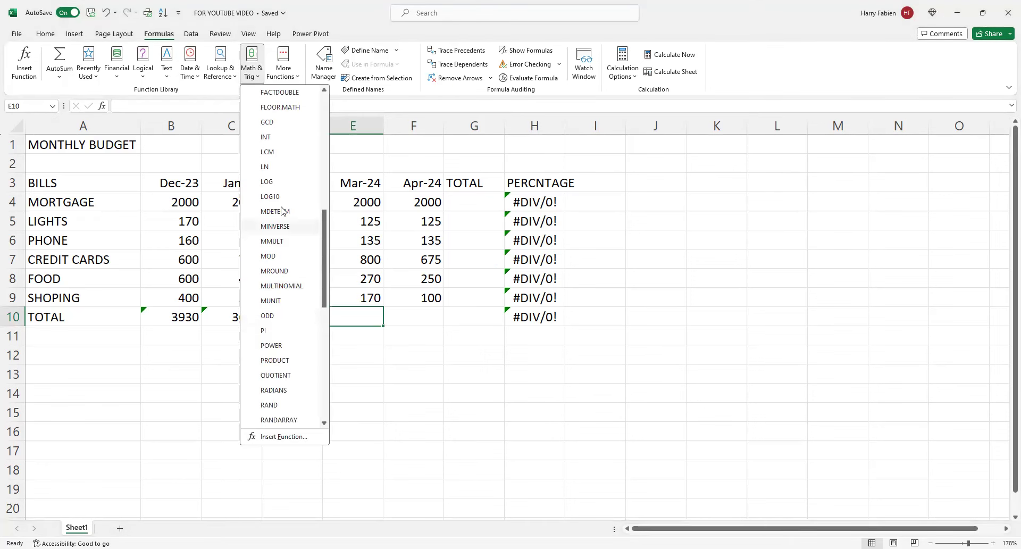
scroll(279, 303, down, 4)
scroll(285, 318, down, 3)
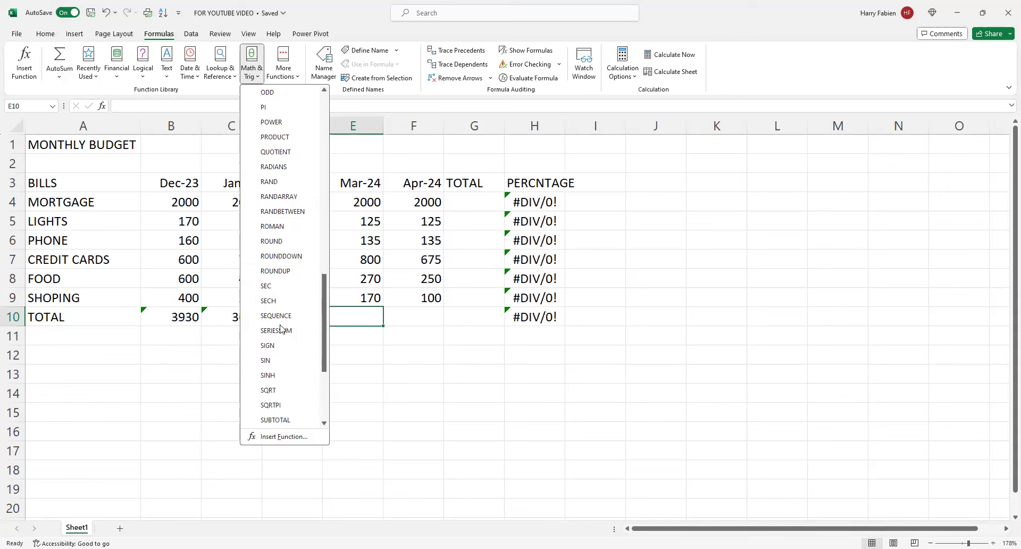
click(276, 344)
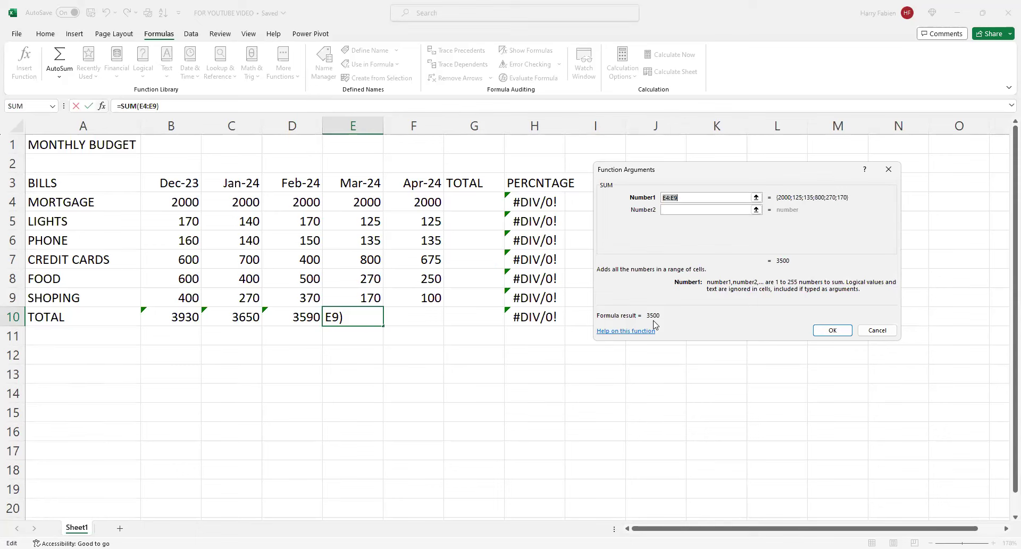
click(833, 330)
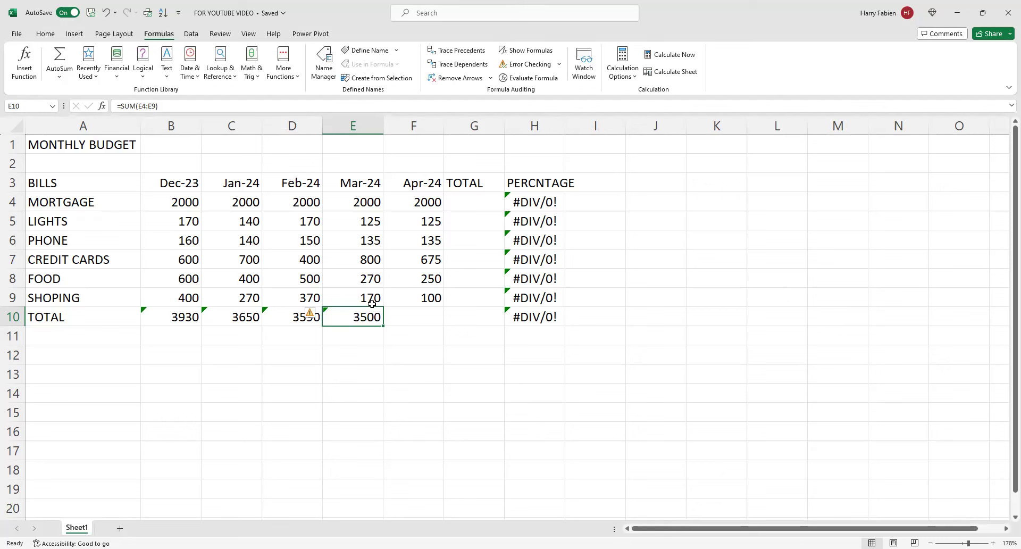
key(BackSpace)
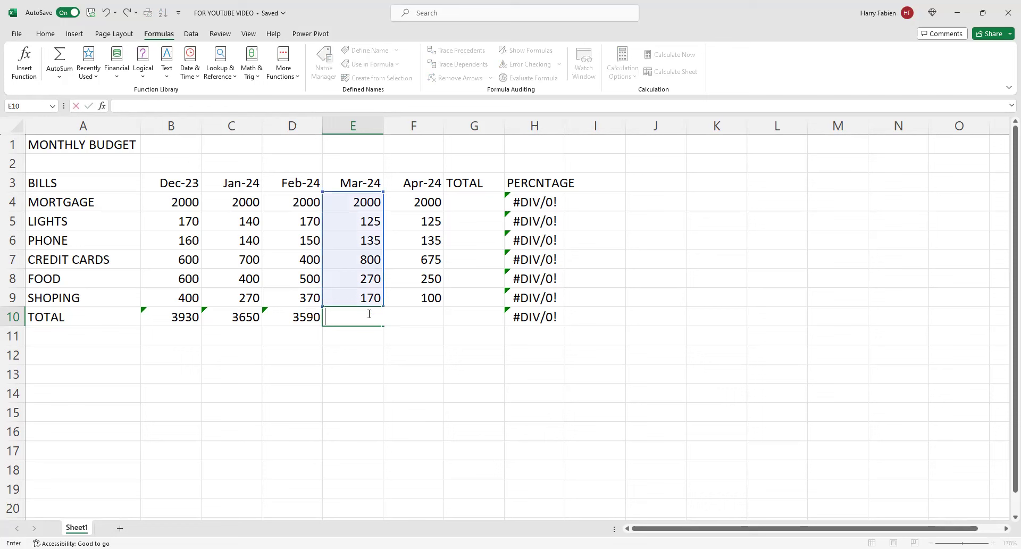
Clear the Feb-24, Jan-24 and Dec-23 totals in D10, C10 and B10.
click(310, 318)
key(BackSpace)
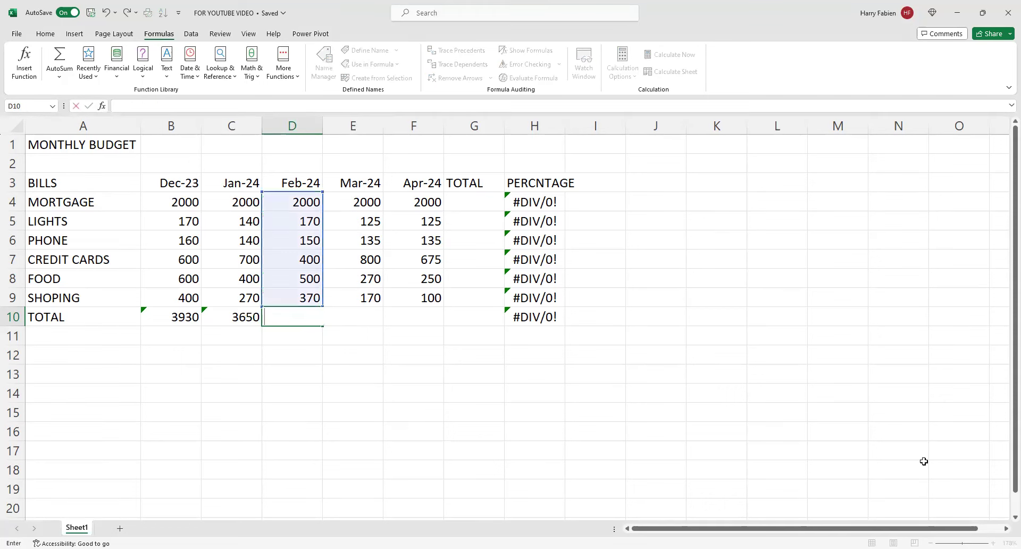
click(250, 322)
key(BackSpace)
click(200, 322)
key(BackSpace)
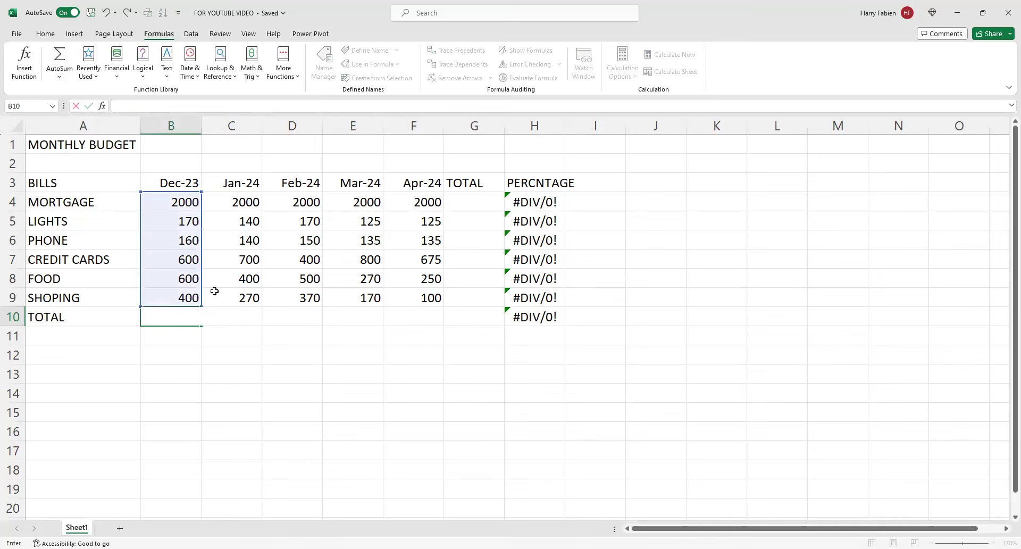
click(690, 266)
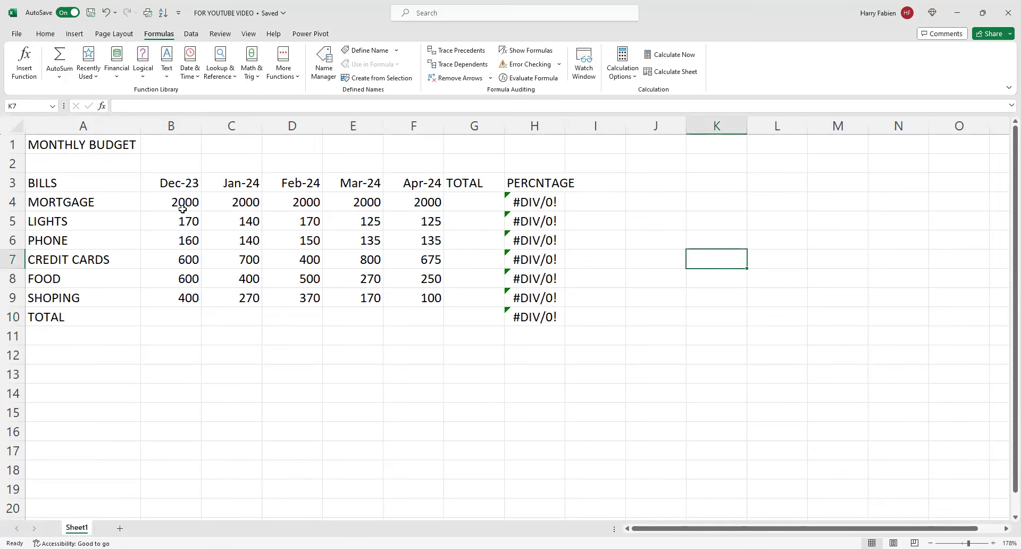
Insert the SUM function from the Math & Trig list into B10.
drag(181, 202, 181, 298)
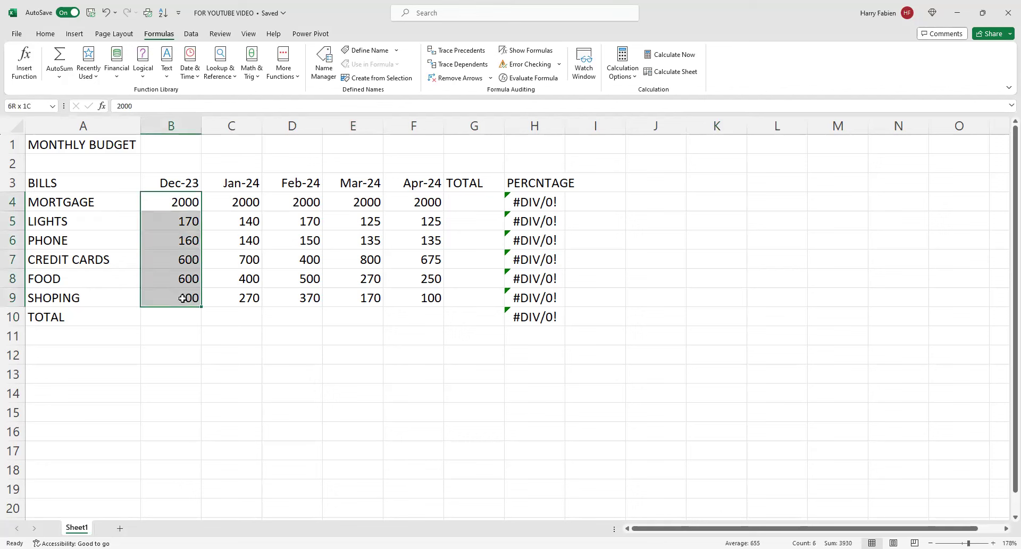
click(190, 316)
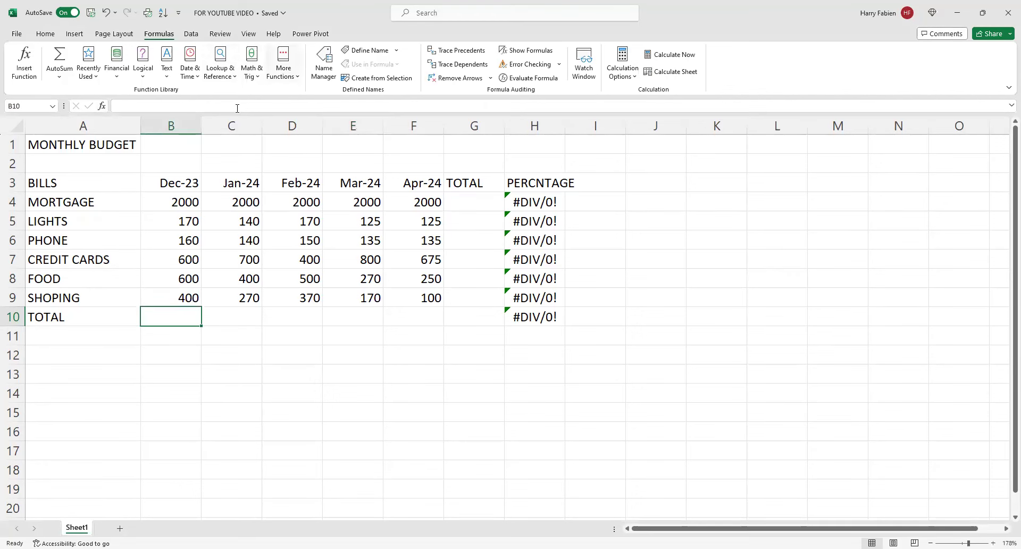
click(252, 64)
scroll(286, 331, down, 5)
scroll(286, 331, down, 3)
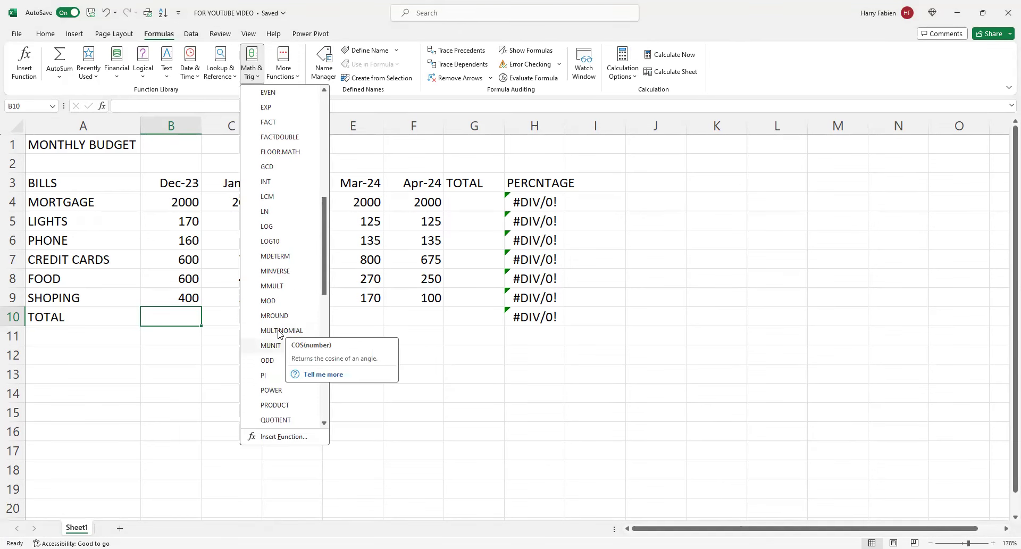
scroll(278, 375, down, 2)
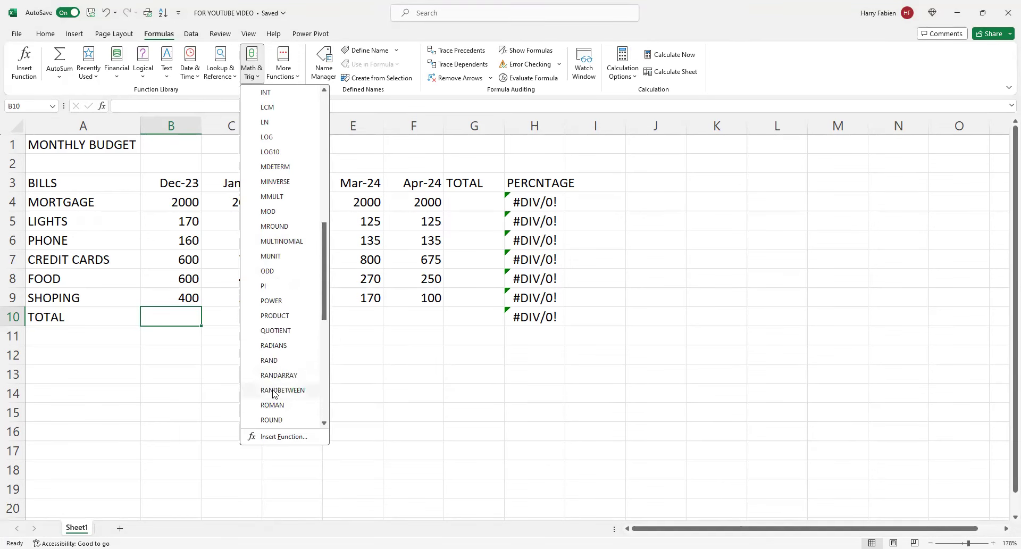
scroll(277, 382, down, 5)
scroll(276, 346, down, 2)
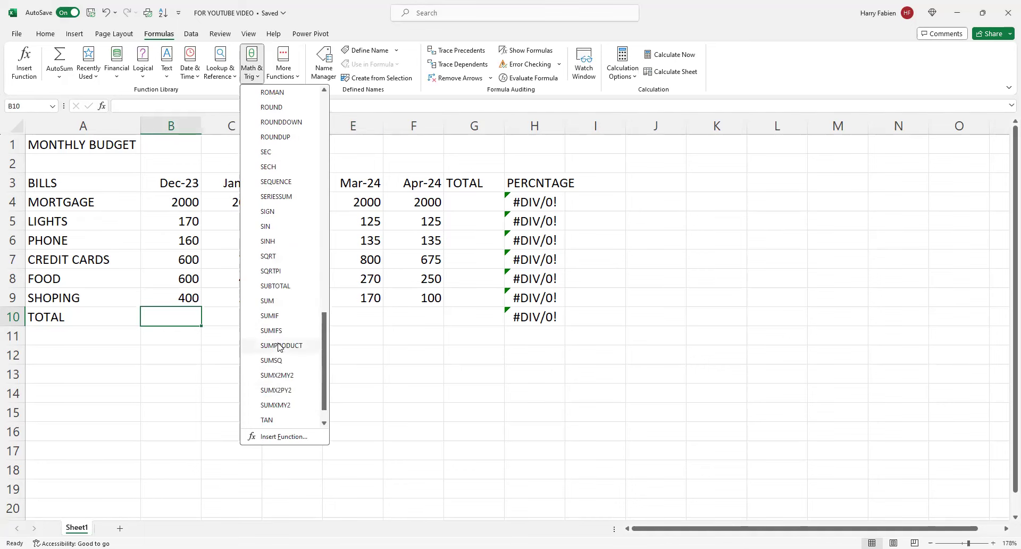
click(268, 301)
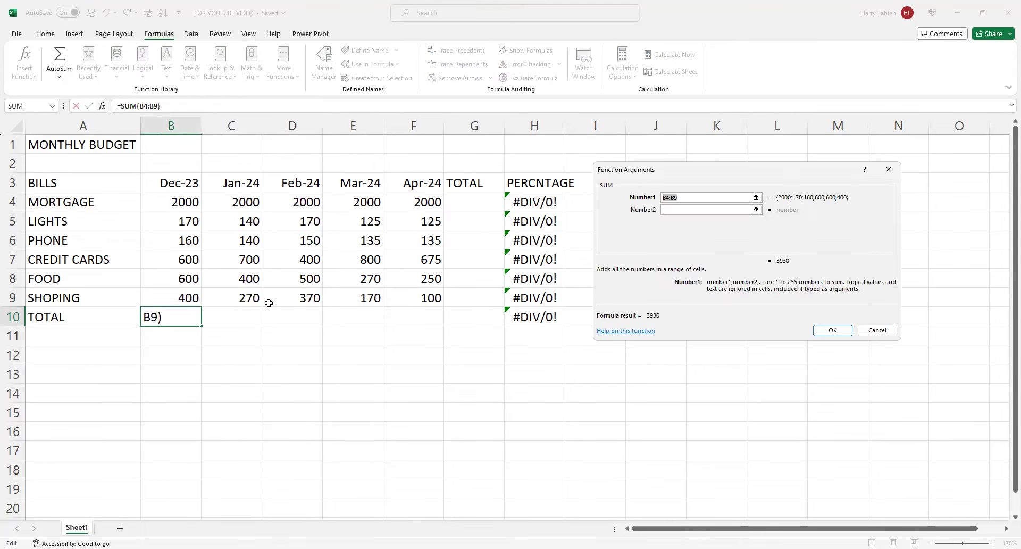
Set the SUM argument to B4:B9 and confirm, giving a Dec-23 total of 3930.
key(BackSpace)
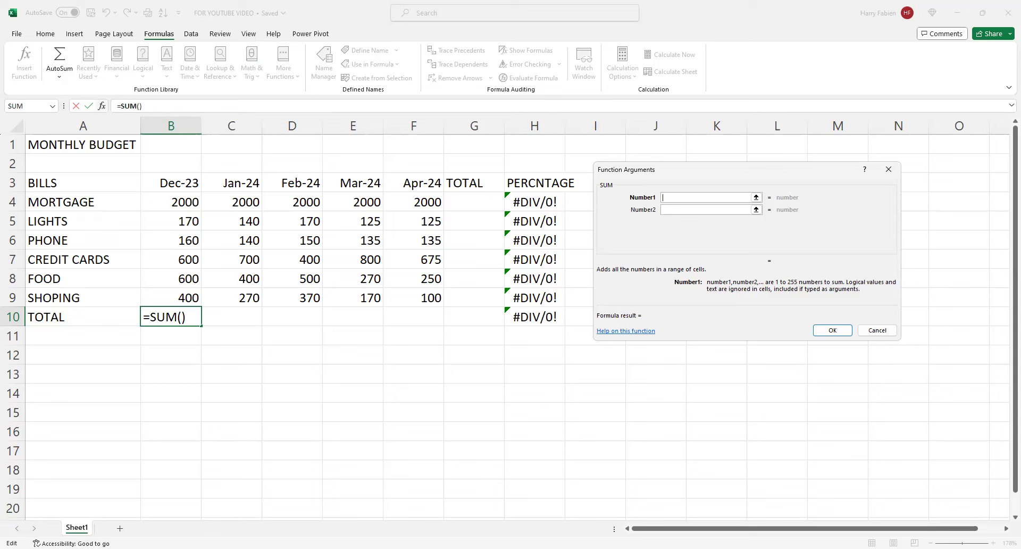
text(B4:)
text(B9)
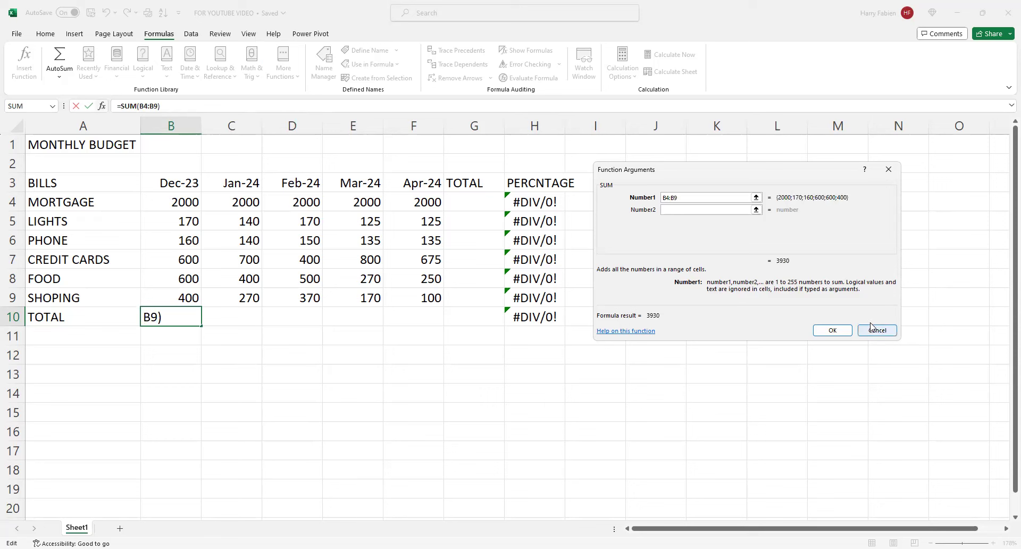
click(835, 328)
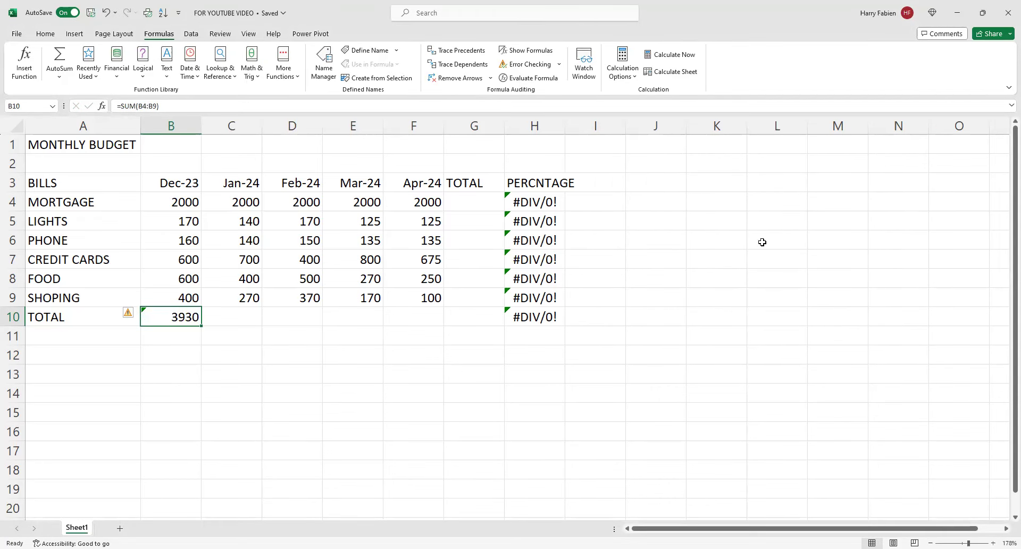
click(247, 318)
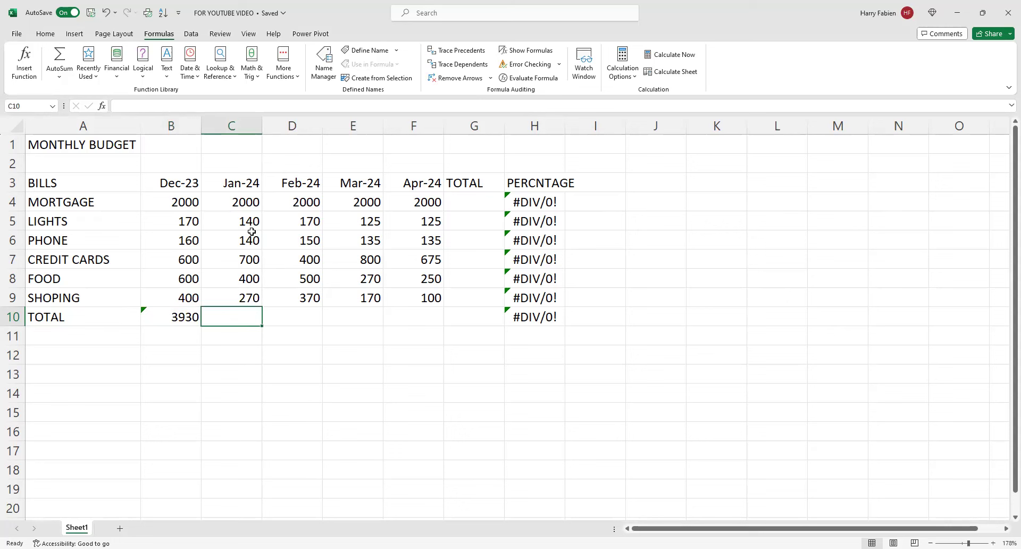
drag(245, 205, 248, 279)
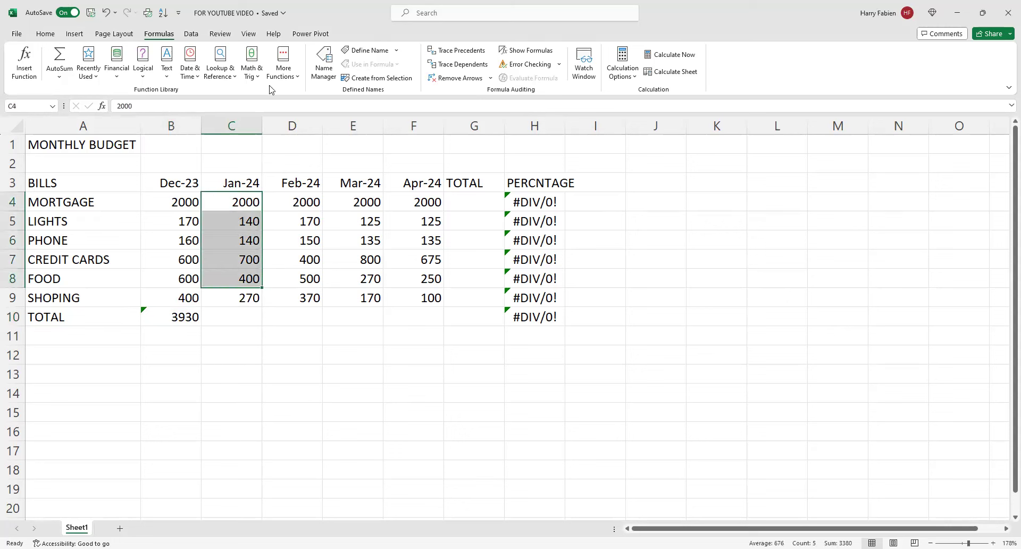
click(251, 61)
scroll(272, 301, down, 15)
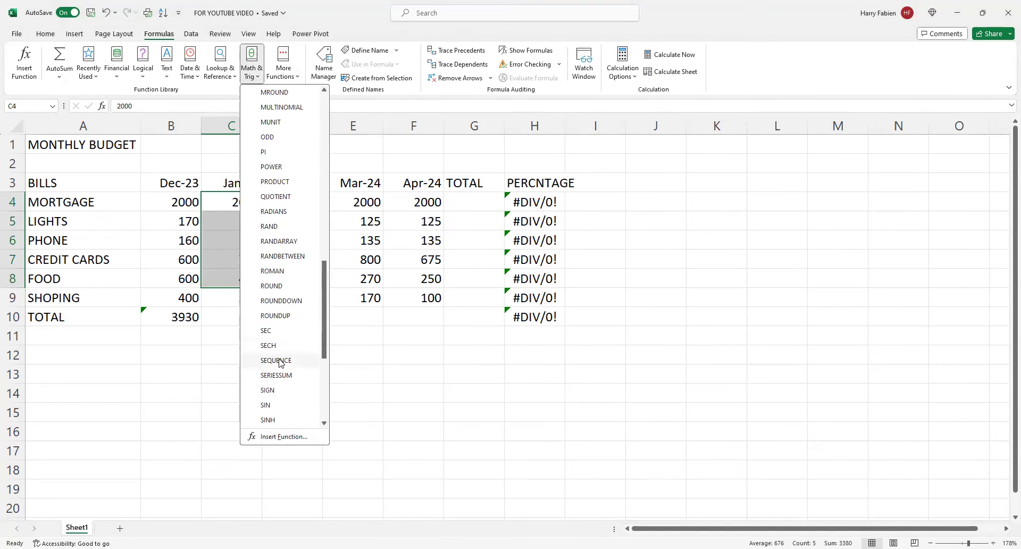
scroll(272, 406, down, 1)
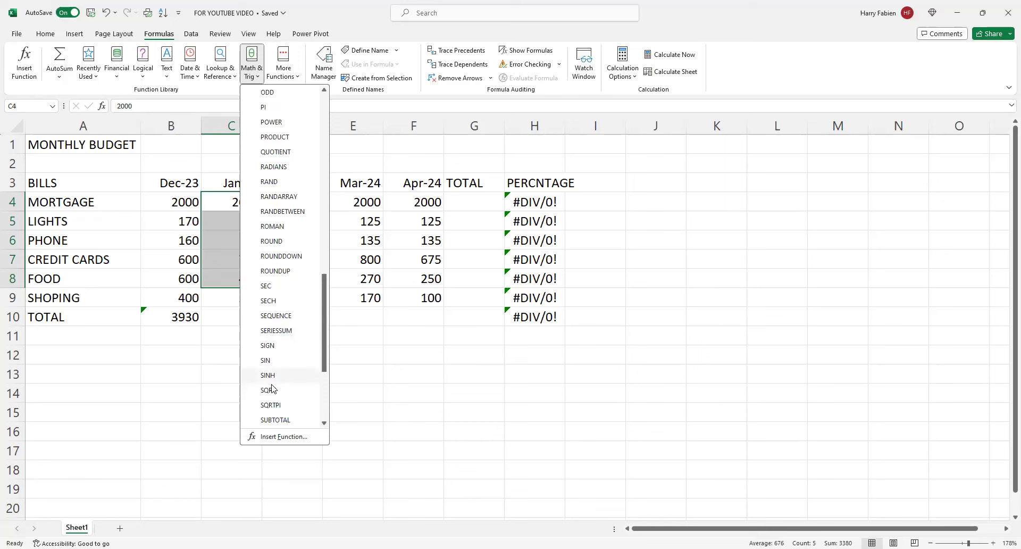
scroll(272, 396, down, 1)
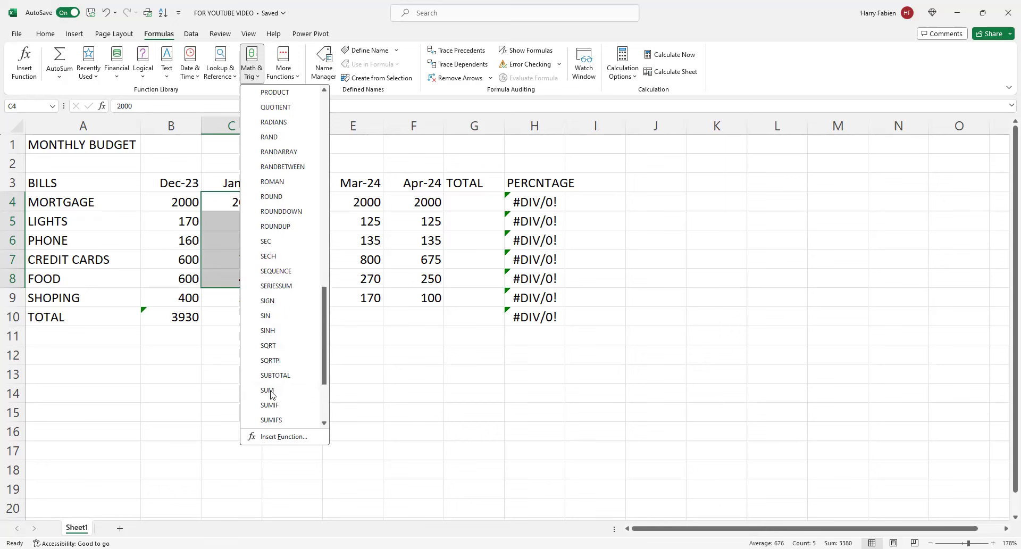
click(310, 388)
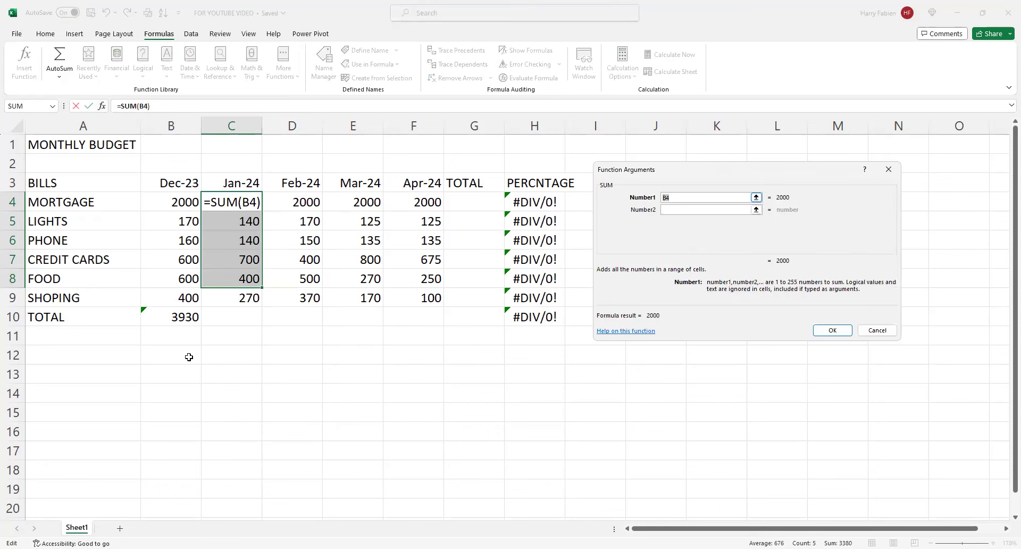
click(246, 319)
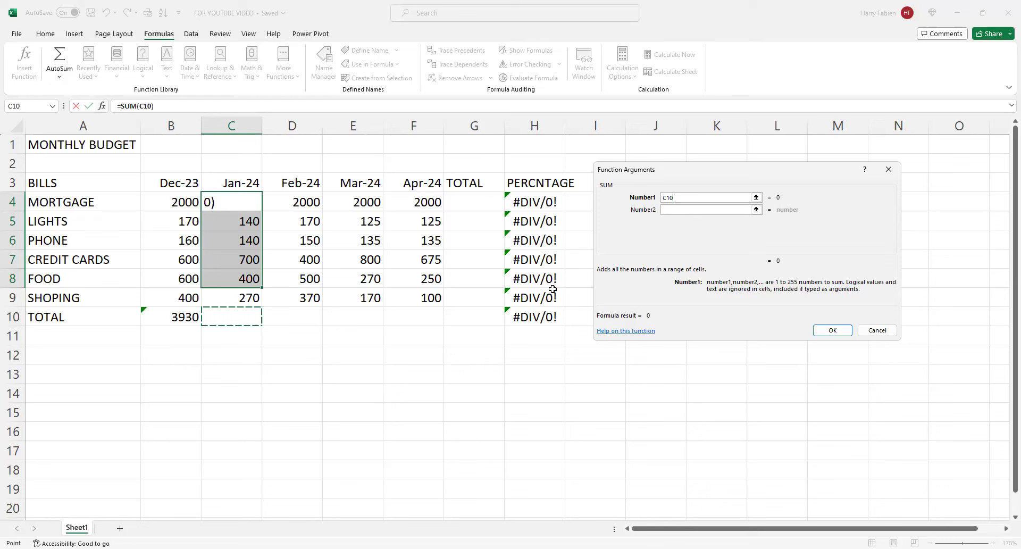
key(BackSpace)
key(BackSpace)
key(BackSpace)
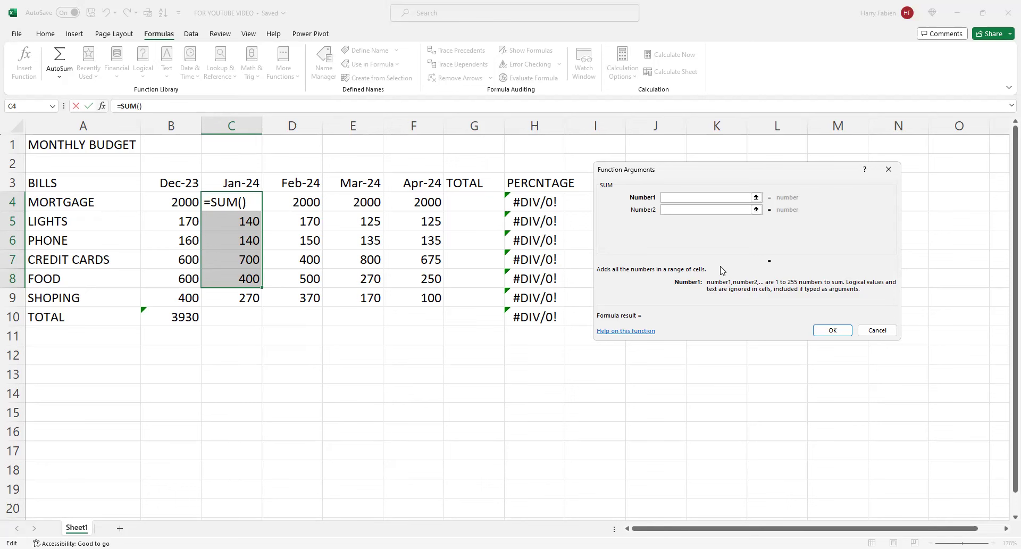
click(888, 169)
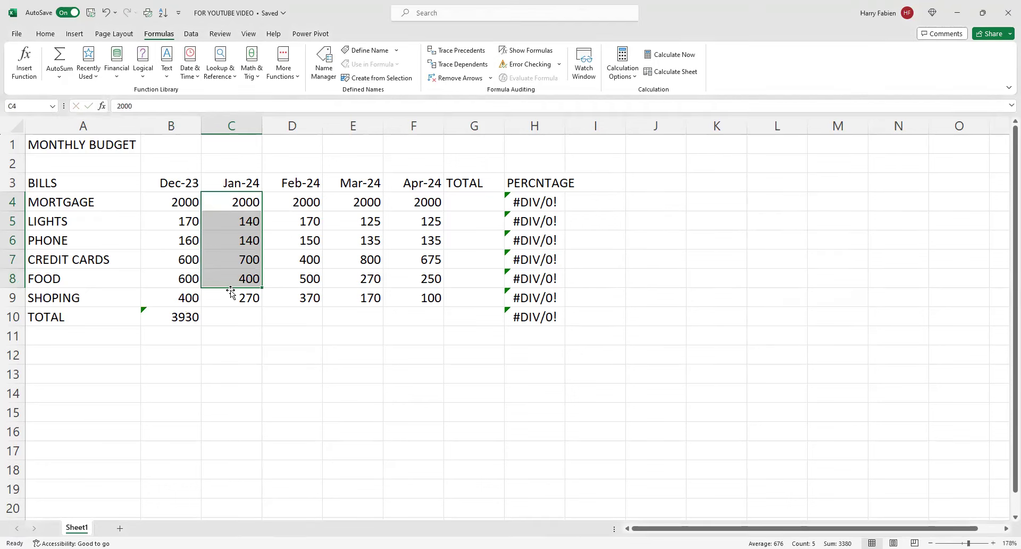
Insert =SUM(C4:C9) into C10 via Math & Trig, showing the Jan-24 total 3650.
click(239, 311)
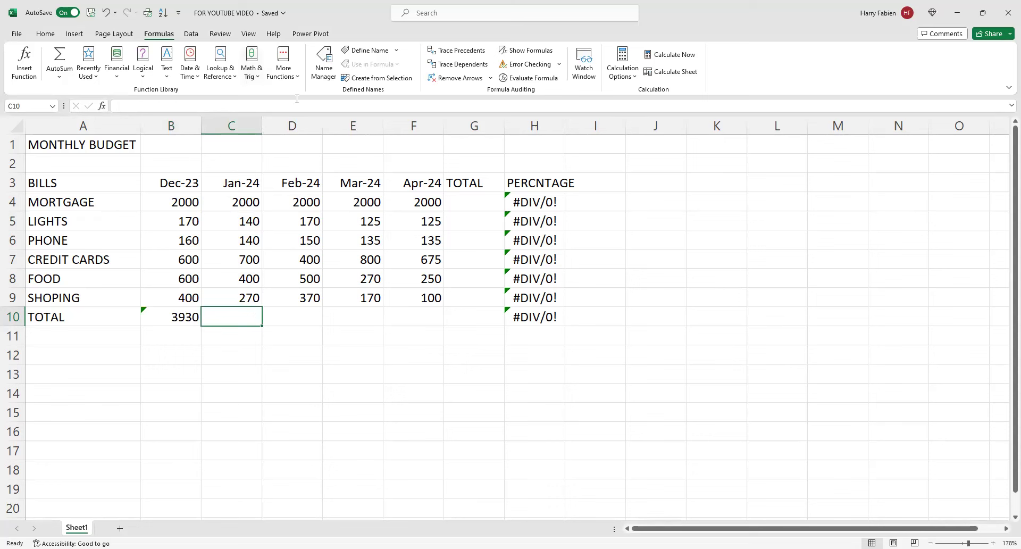
click(251, 63)
scroll(279, 313, down, 8)
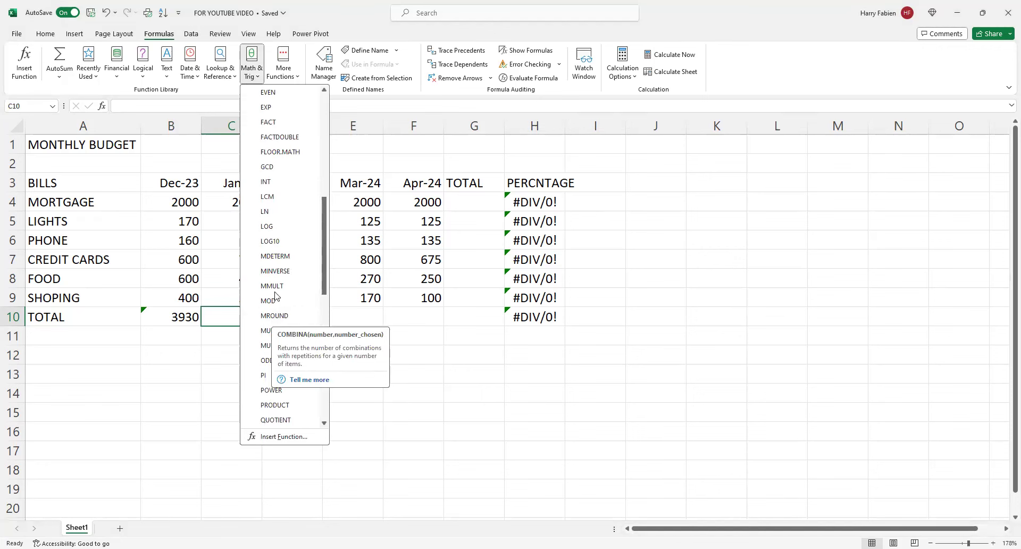
scroll(275, 345, down, 6)
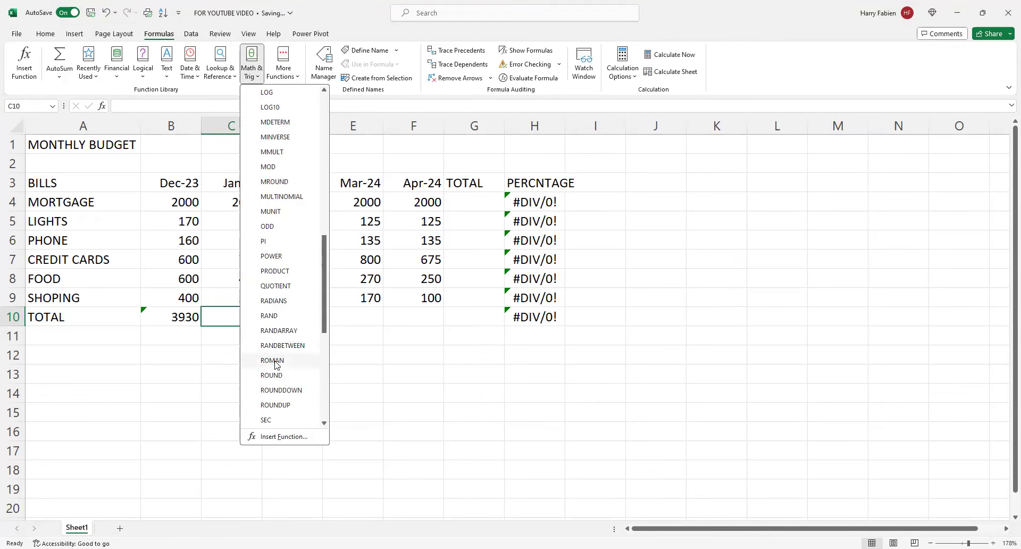
scroll(274, 371, down, 1)
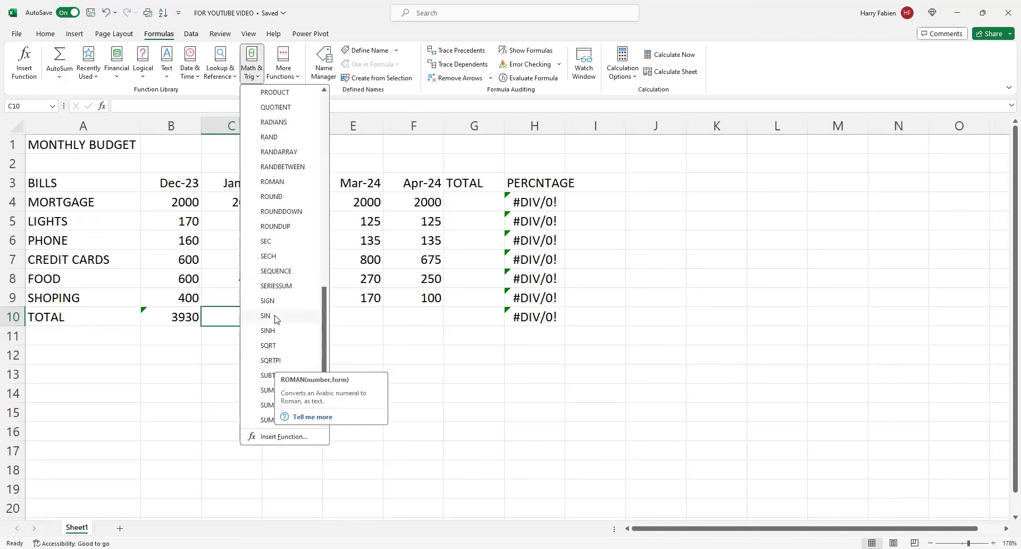
scroll(279, 322, down, 2)
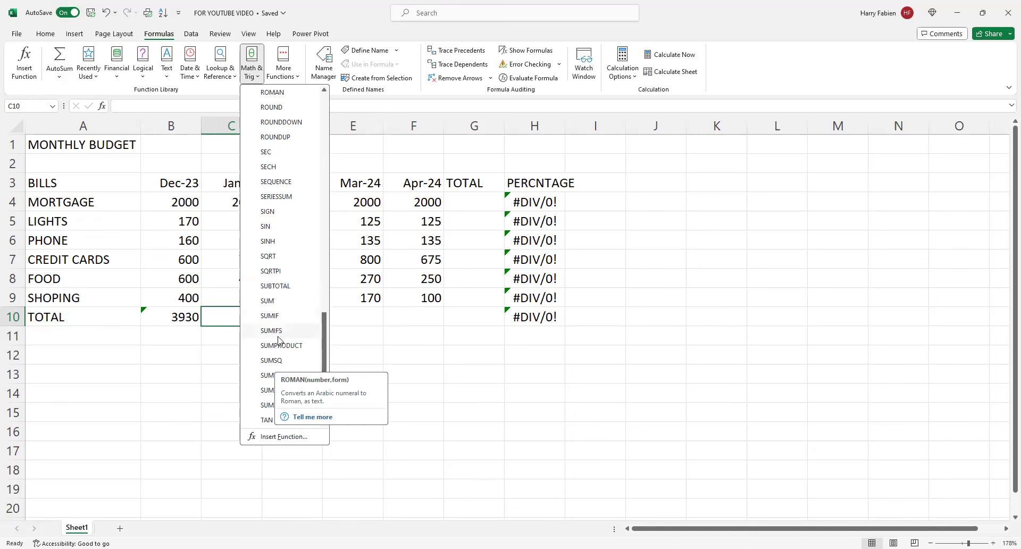
click(272, 299)
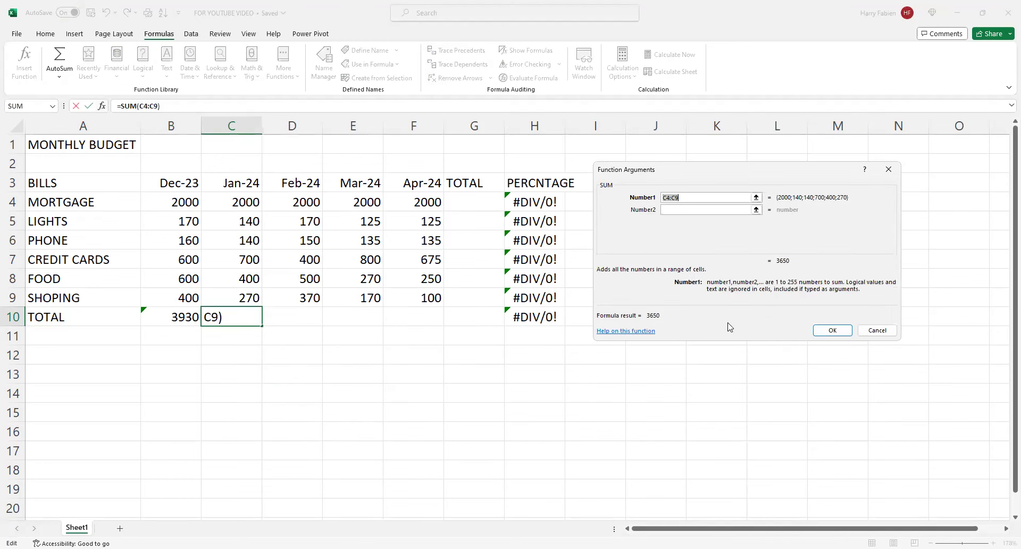
click(832, 330)
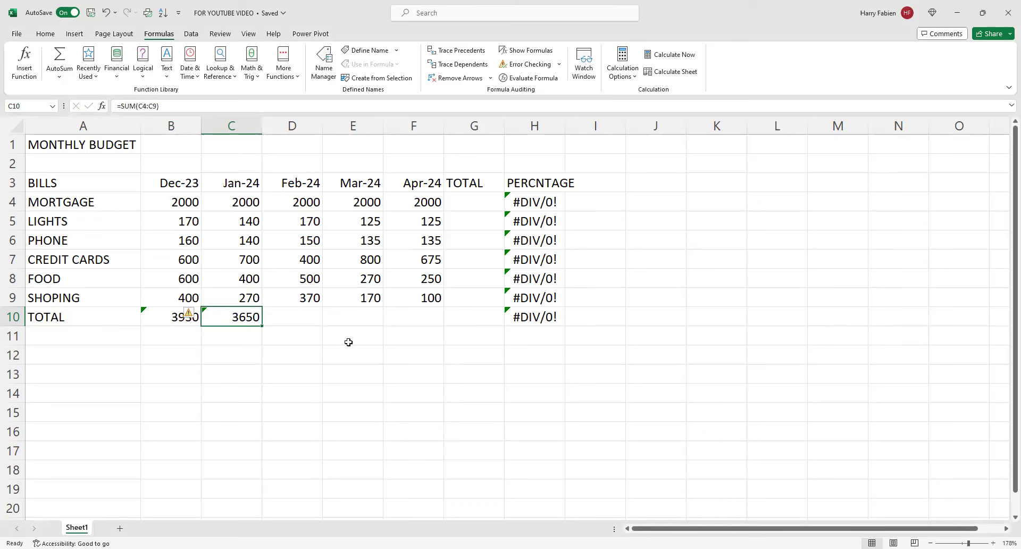
Insert SUM from the Math & Trig list into D10, totalling D4:D9 to get 3590.
click(304, 317)
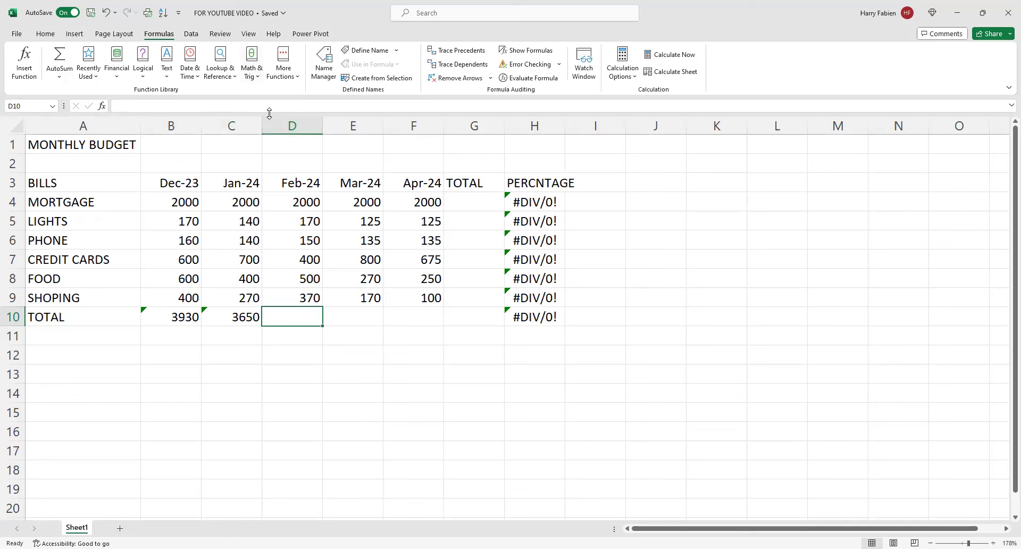
click(252, 68)
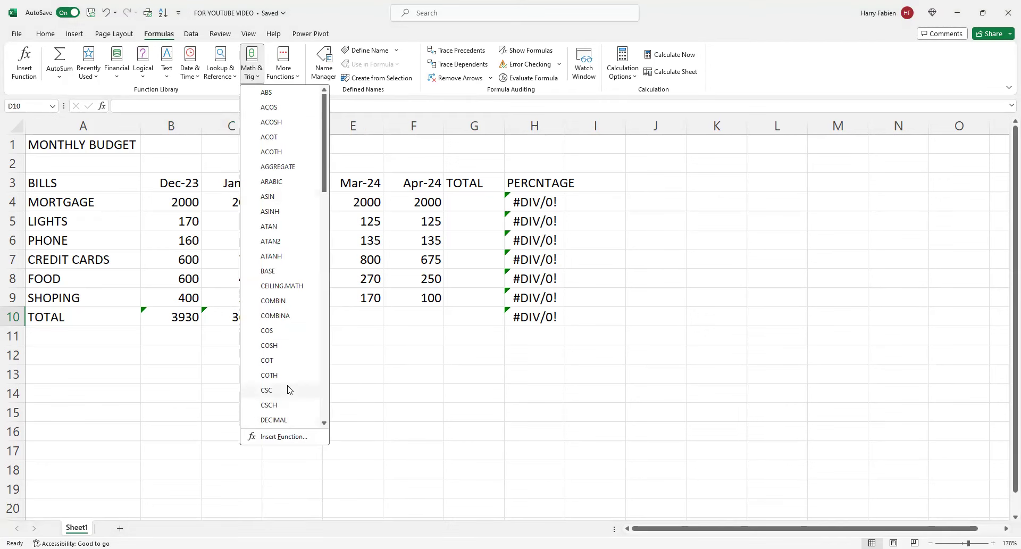
scroll(282, 362, down, 9)
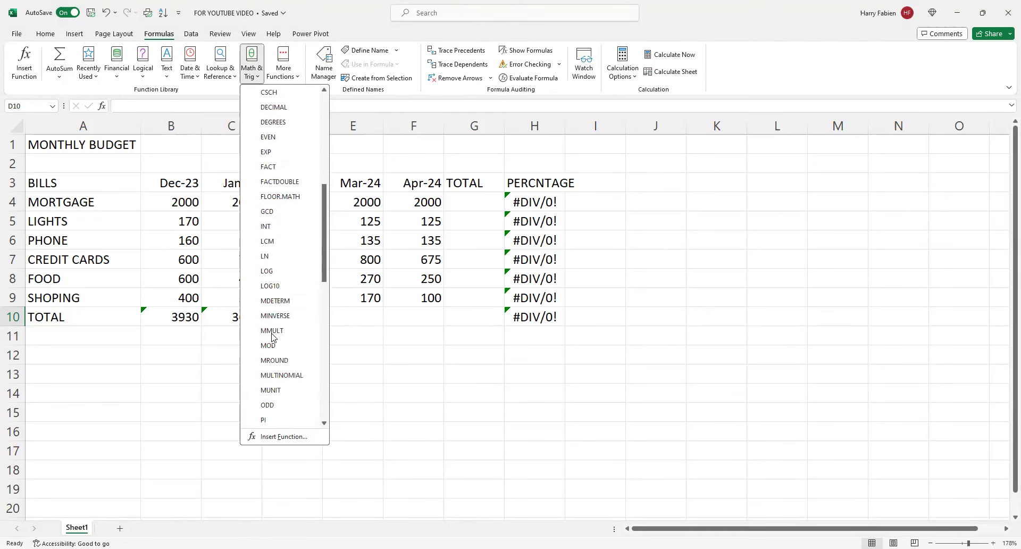
scroll(272, 336, down, 4)
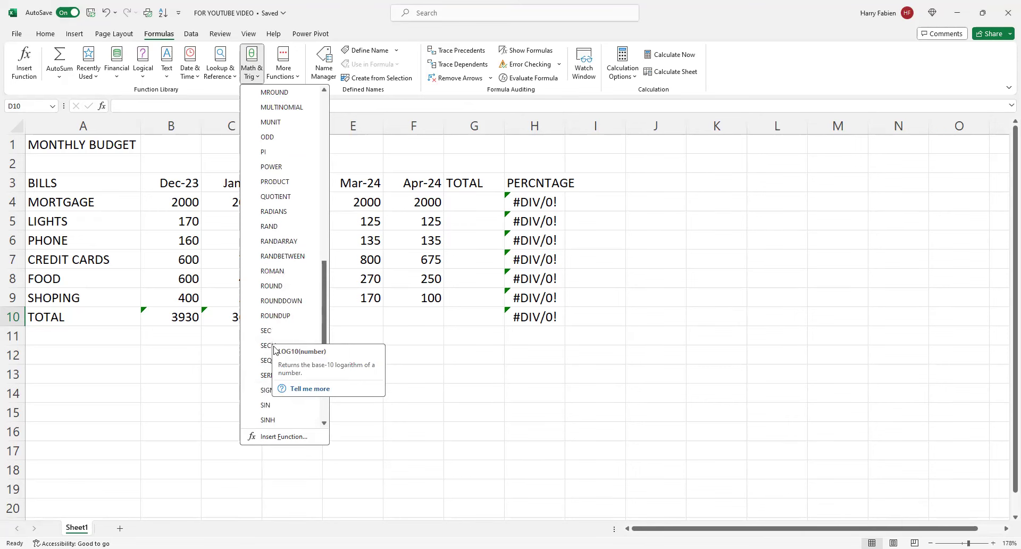
scroll(287, 394, down, 2)
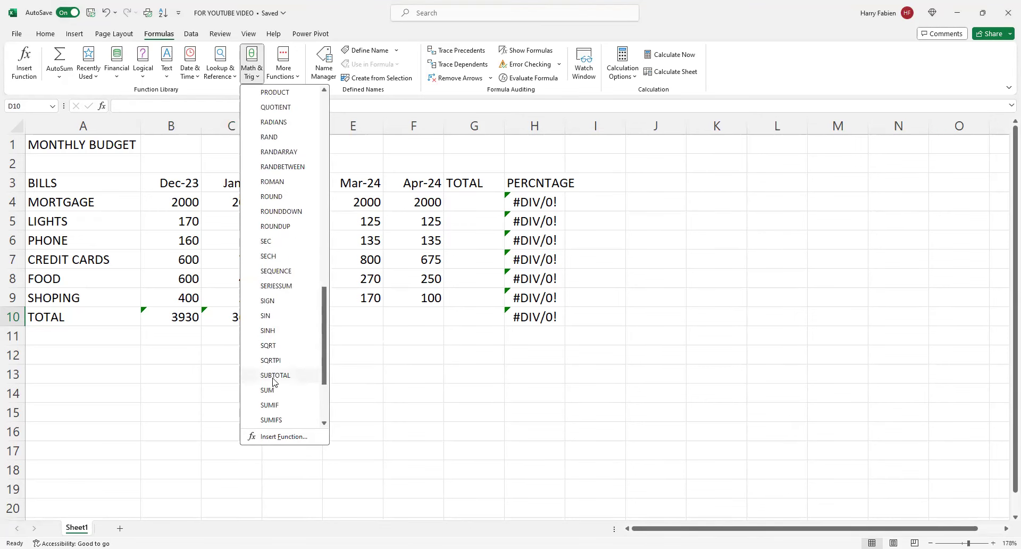
click(267, 390)
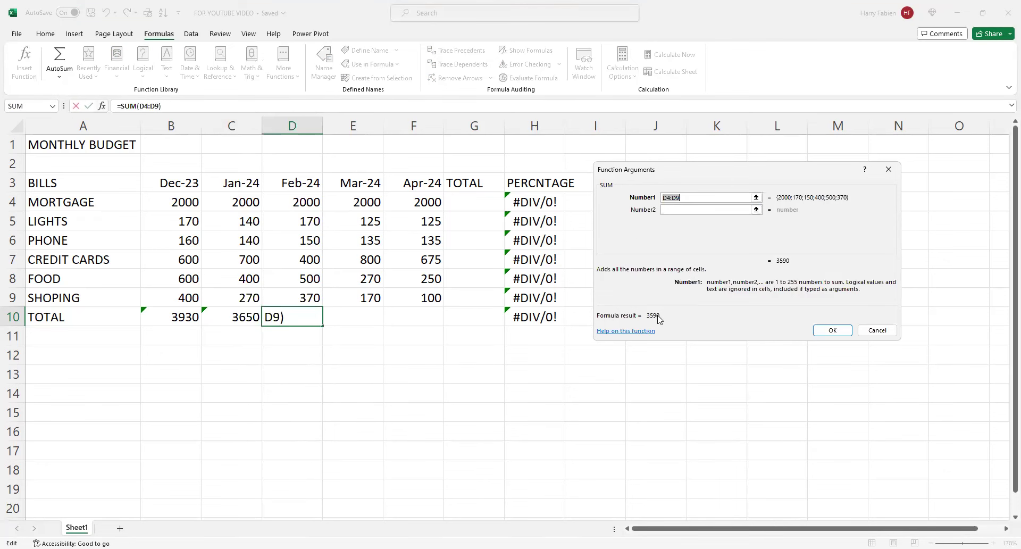
click(833, 332)
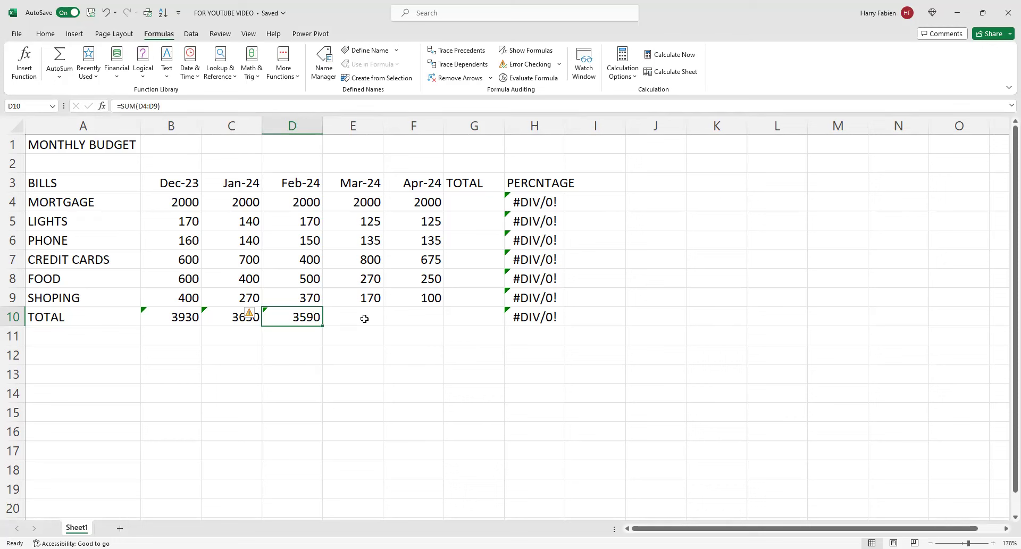
Insert SUM from the Math & Trig list into E10, keeping E4:E9 as Number1, to get 3500.
click(365, 316)
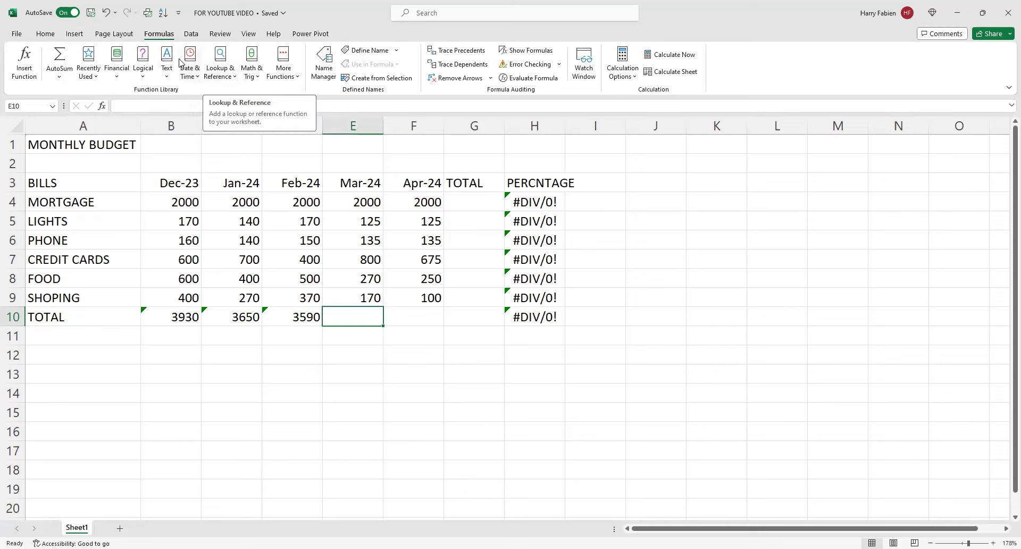
click(46, 34)
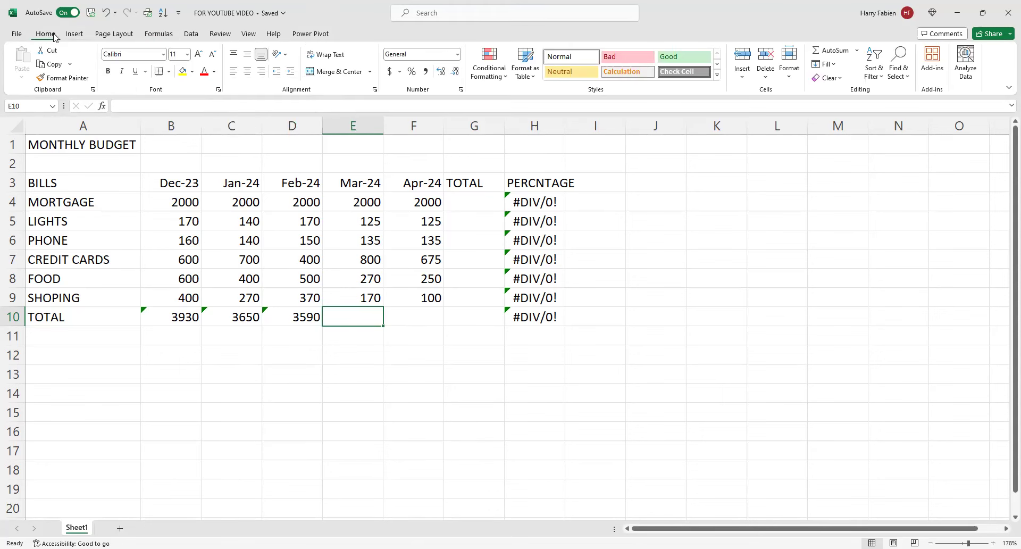
click(158, 35)
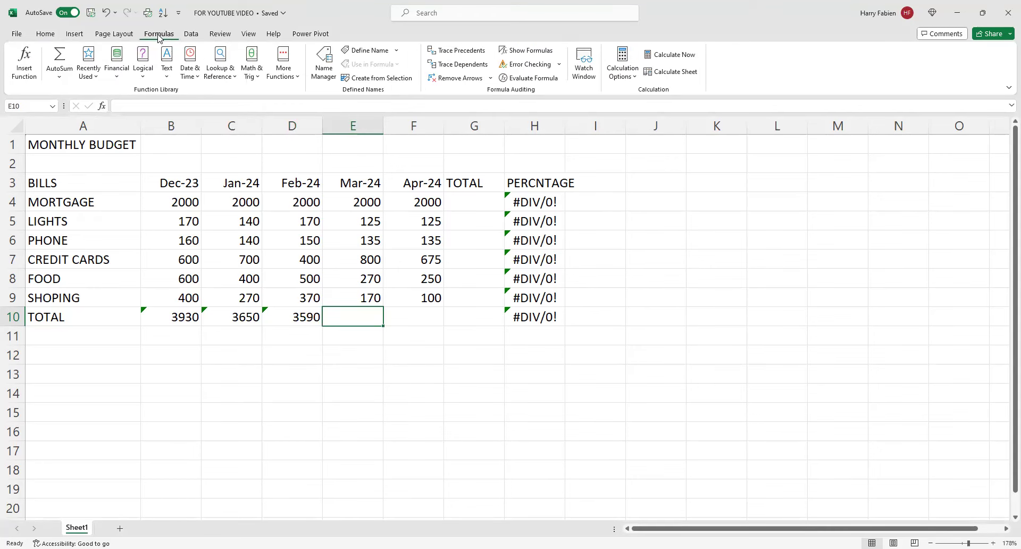
click(418, 317)
click(360, 321)
click(254, 73)
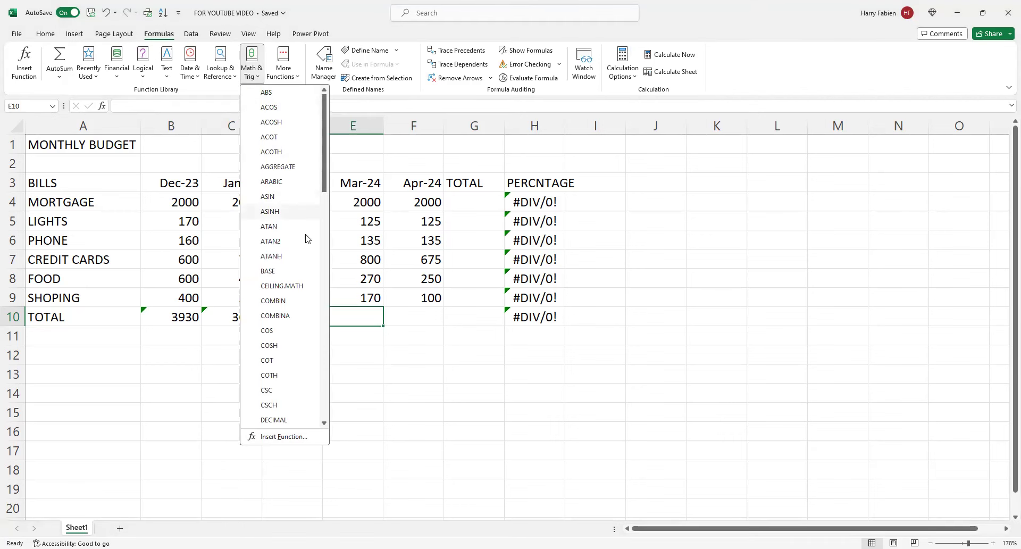
scroll(314, 263, down, 4)
scroll(313, 263, down, 14)
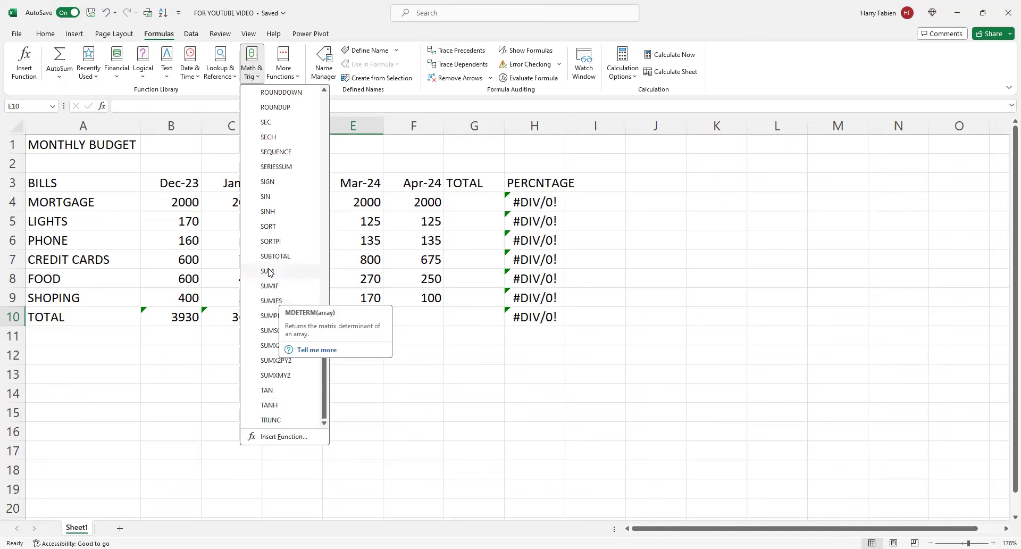
click(267, 272)
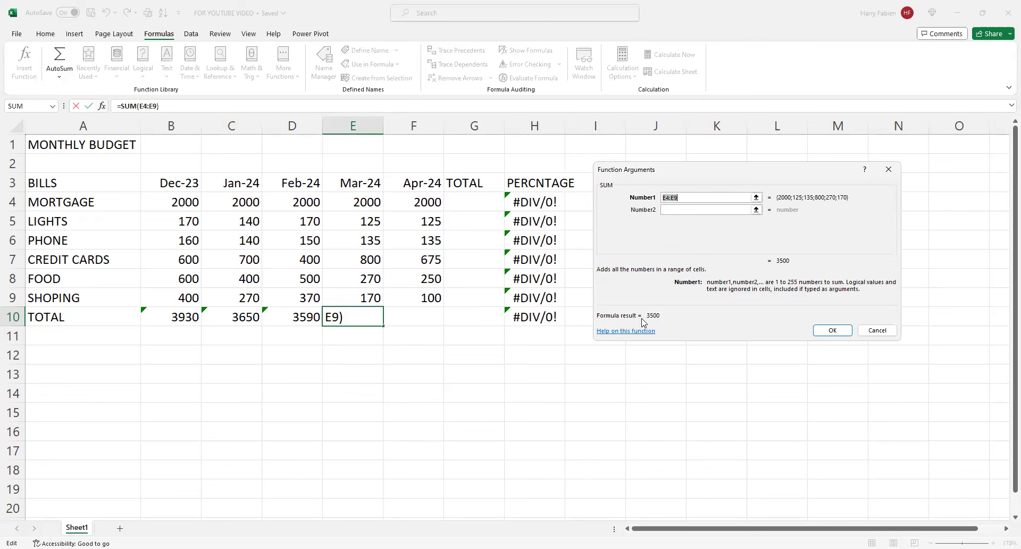
click(832, 330)
click(430, 321)
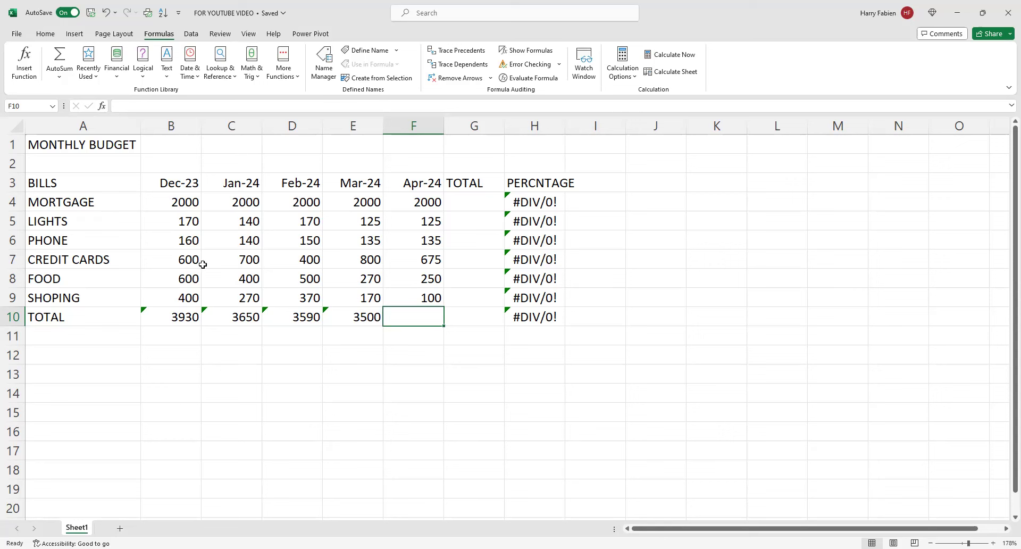
click(187, 319)
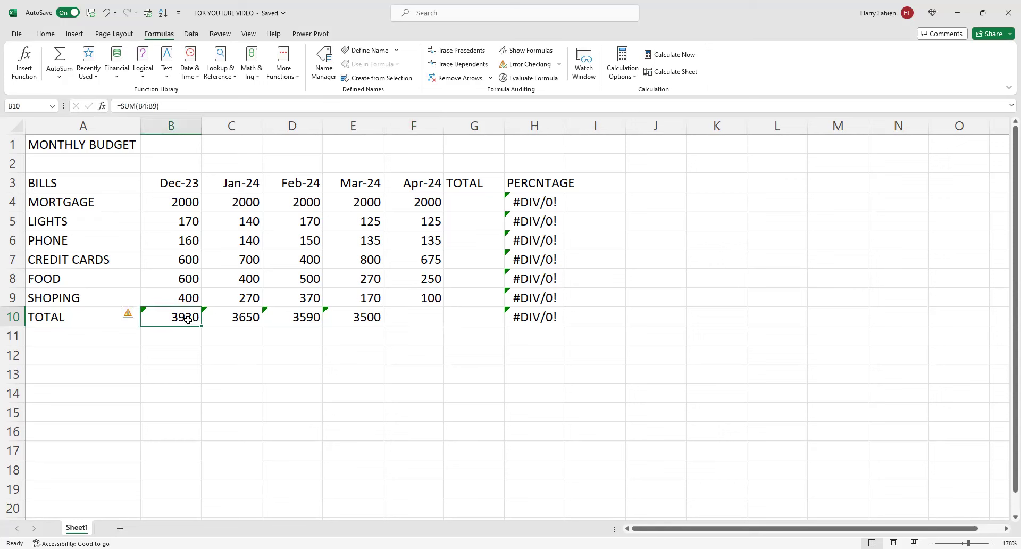
double_click(187, 319)
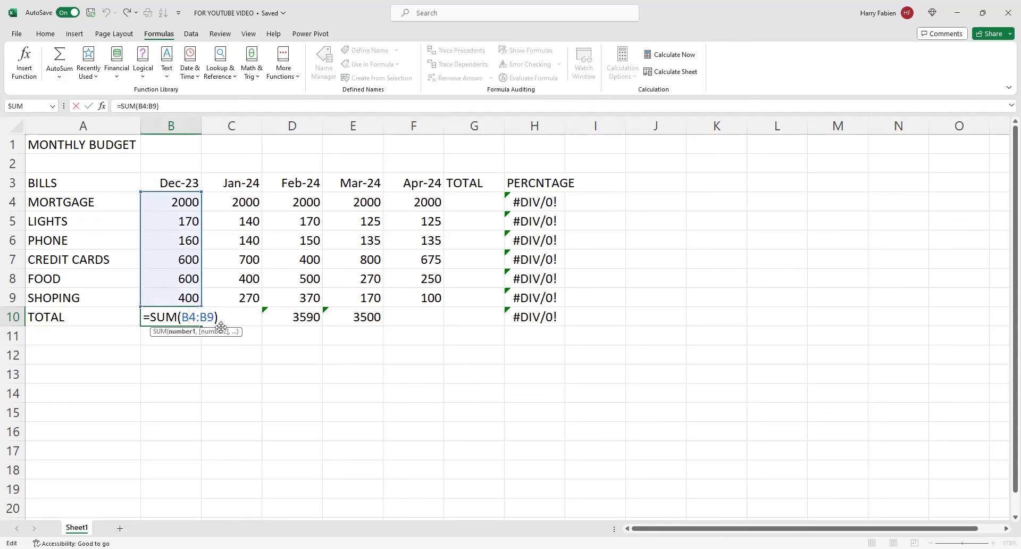
key(Return)
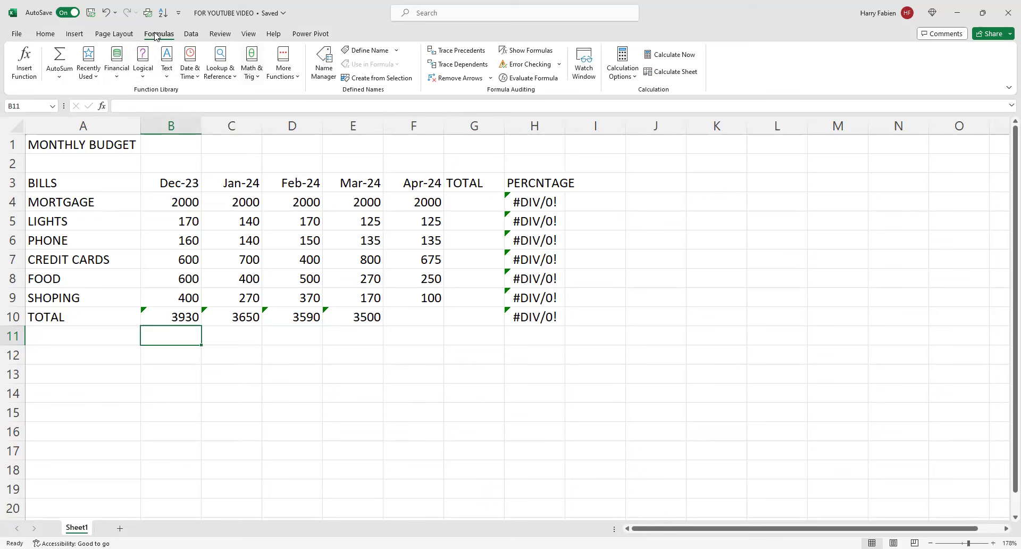
Insert SUM from the Math & Trig list into F10, totalling F4:F9 to get 3285.
key(alt+m)
key(g)
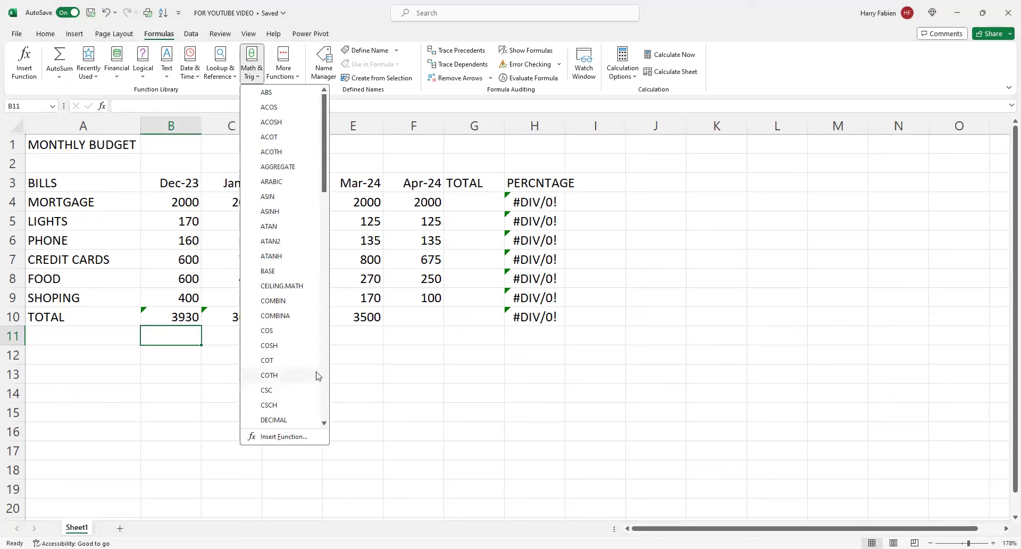
click(434, 318)
click(425, 314)
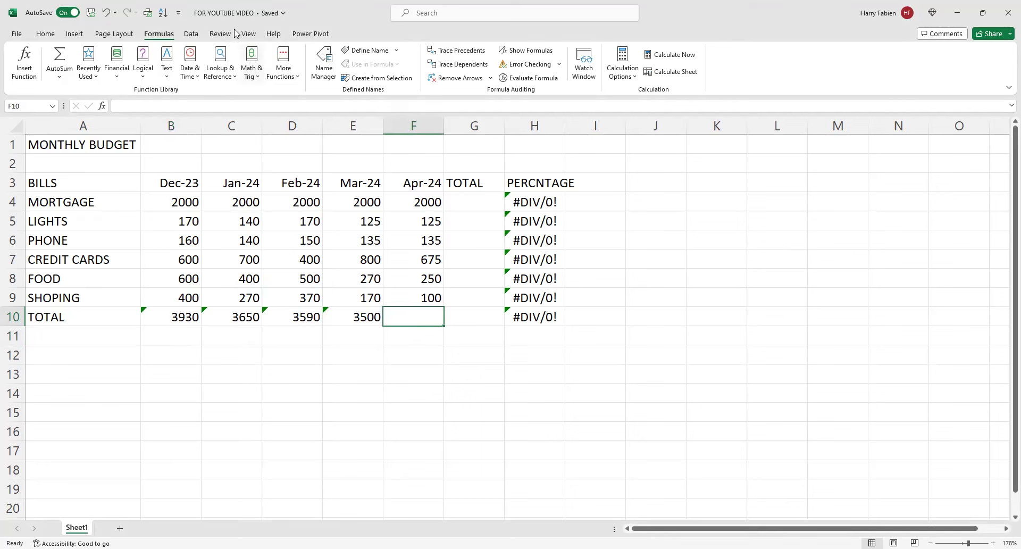
click(251, 69)
scroll(274, 289, down, 10)
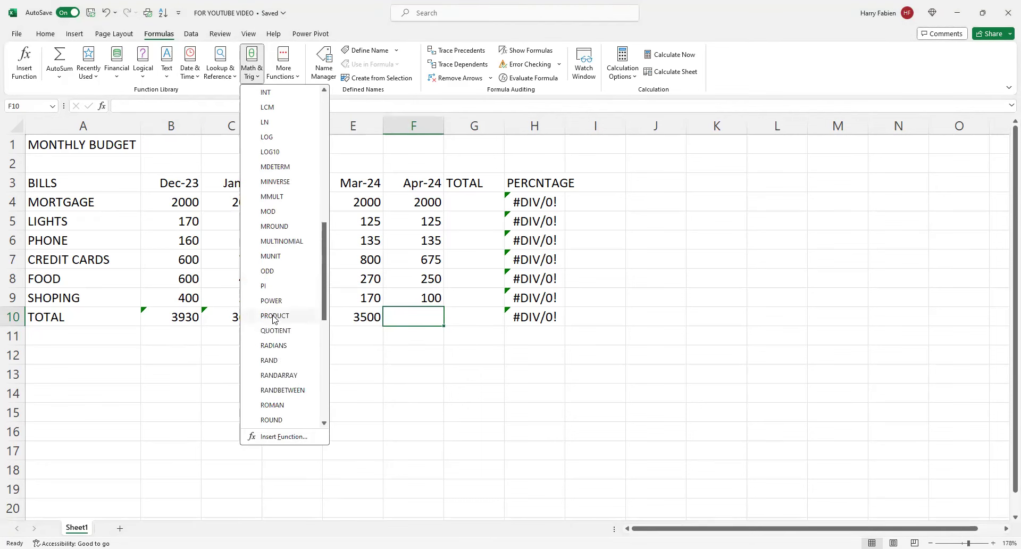
scroll(274, 318, down, 7)
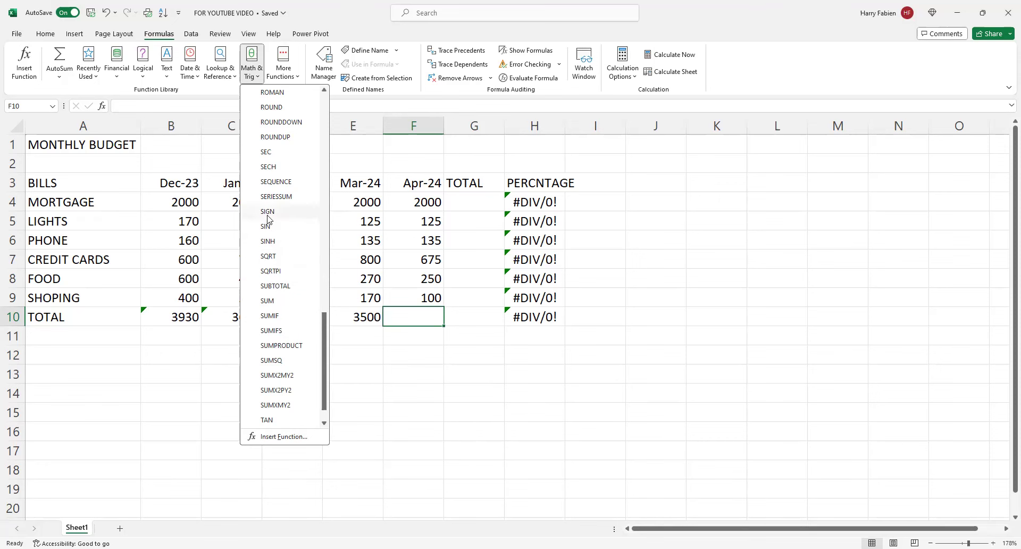
click(270, 300)
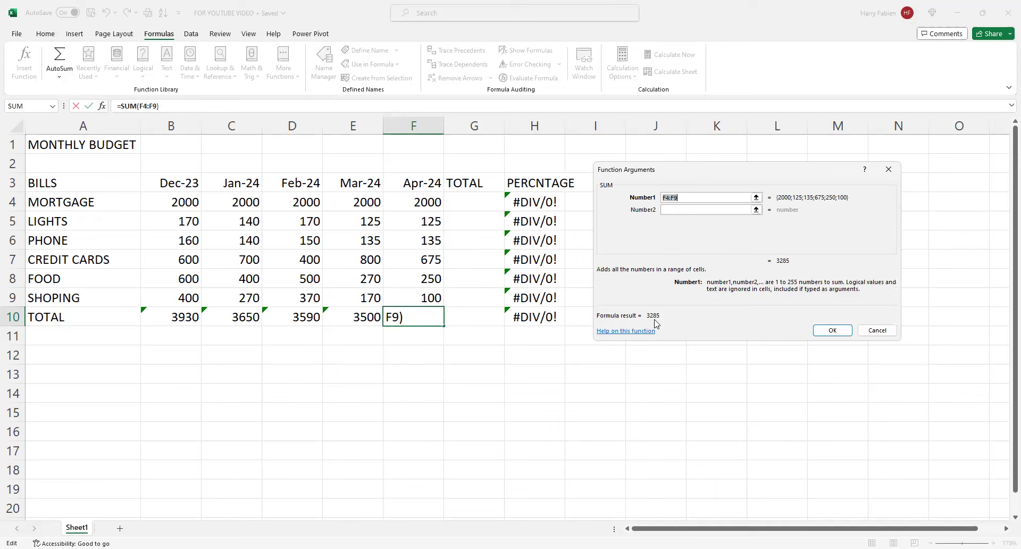
click(825, 333)
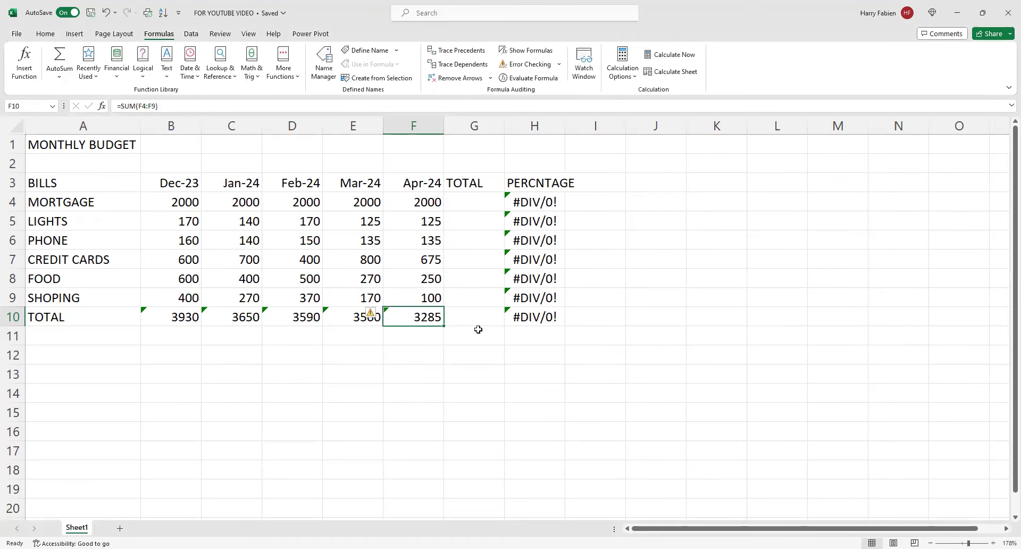